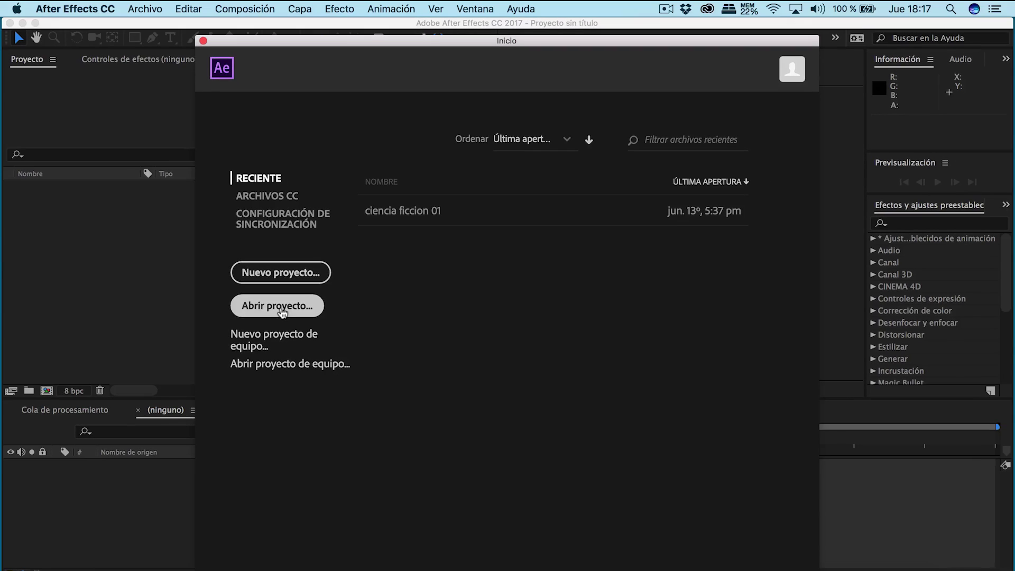
Step: Start a new, empty untitled project from the Inicio start screen
click(289, 277)
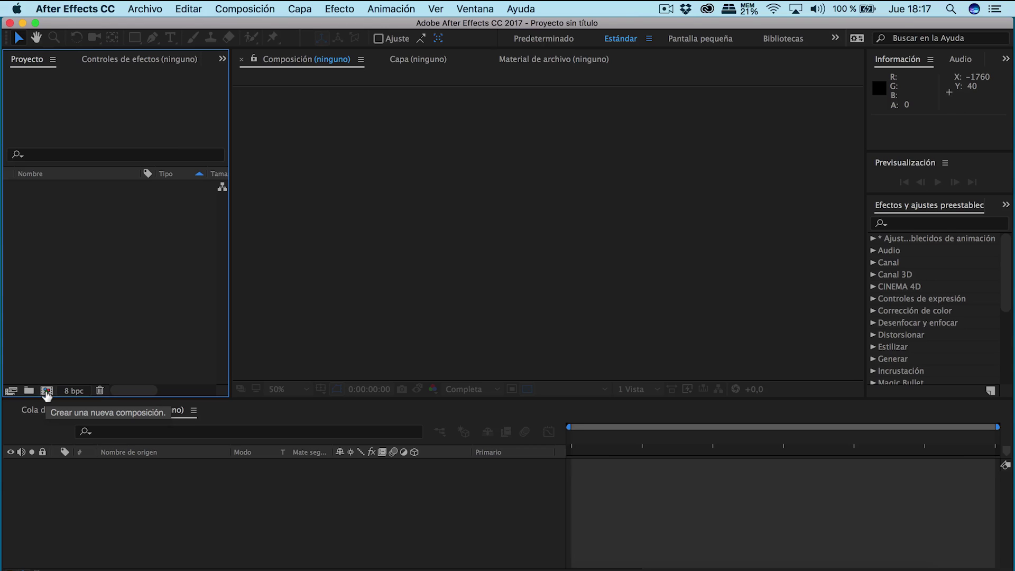
click(326, 308)
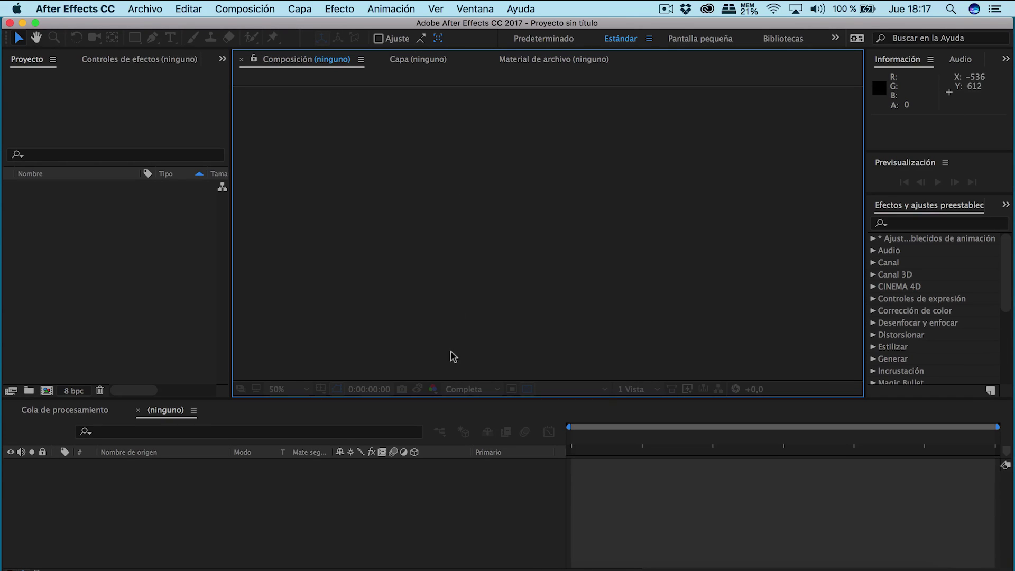
click(412, 487)
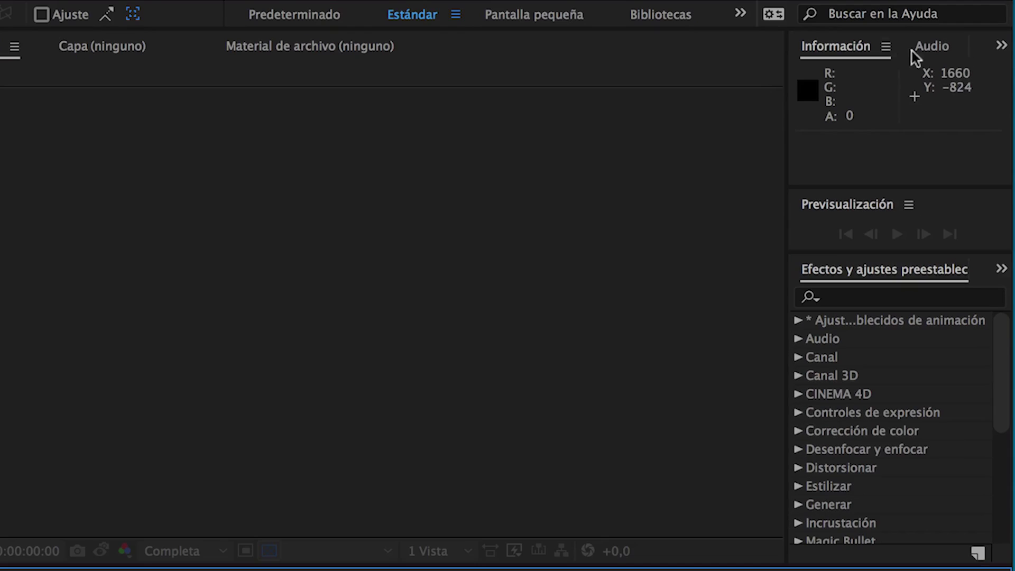
click(905, 71)
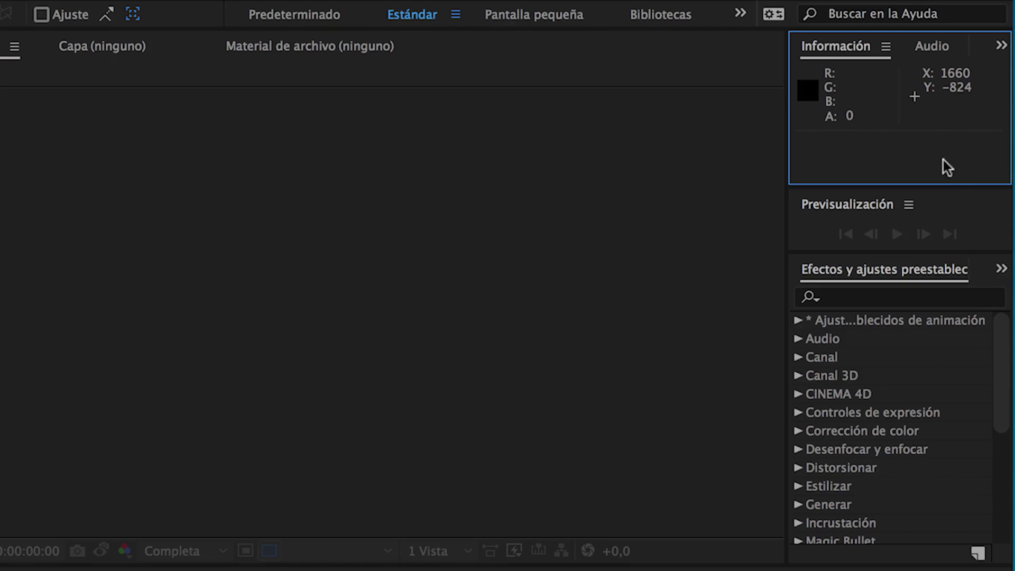
click(960, 203)
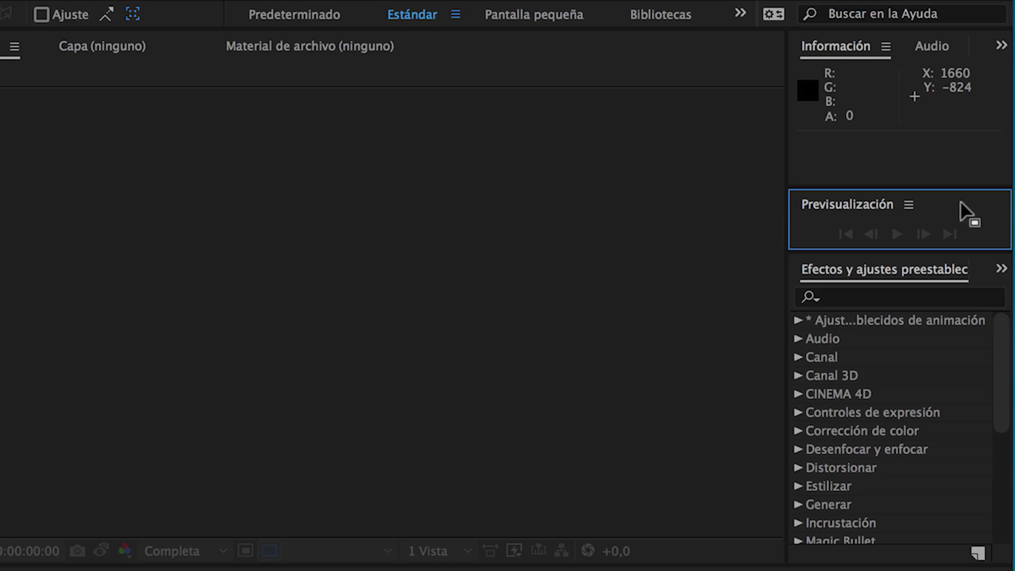
click(972, 281)
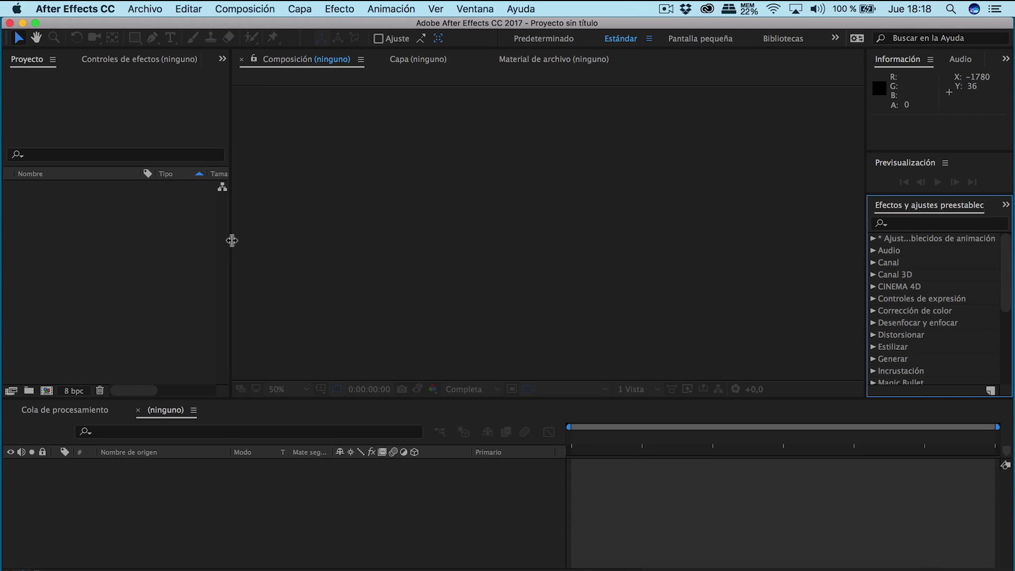
Step: Widen the Project panel and dock the Info panel in its own column beside Composition
mouse_move(231, 235)
mouse_down()
mouse_move(615, 231)
mouse_move(263, 229)
mouse_up()
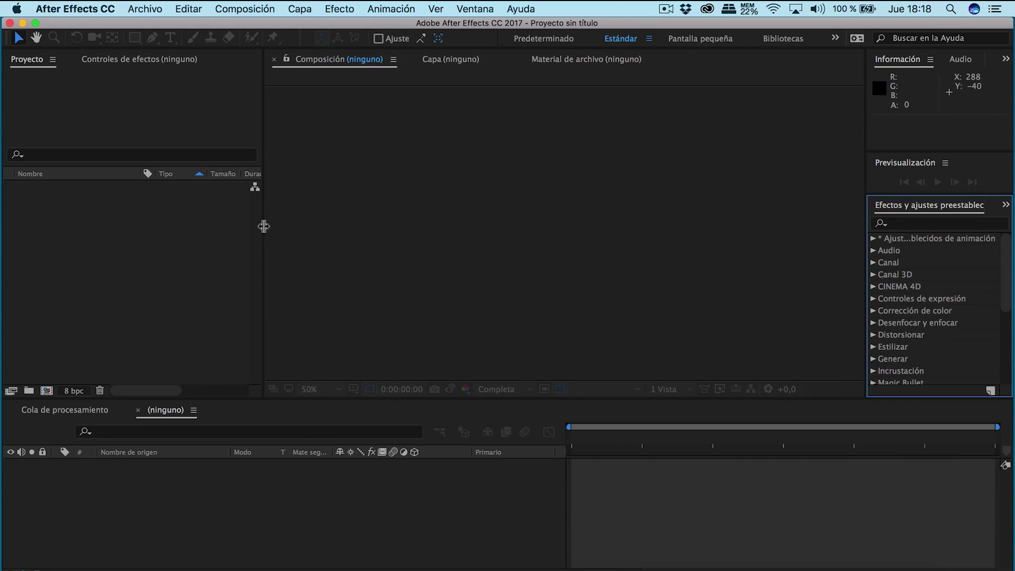
mouse_move(263, 398)
mouse_down()
mouse_move(583, 412)
mouse_move(258, 375)
mouse_move(282, 426)
mouse_up()
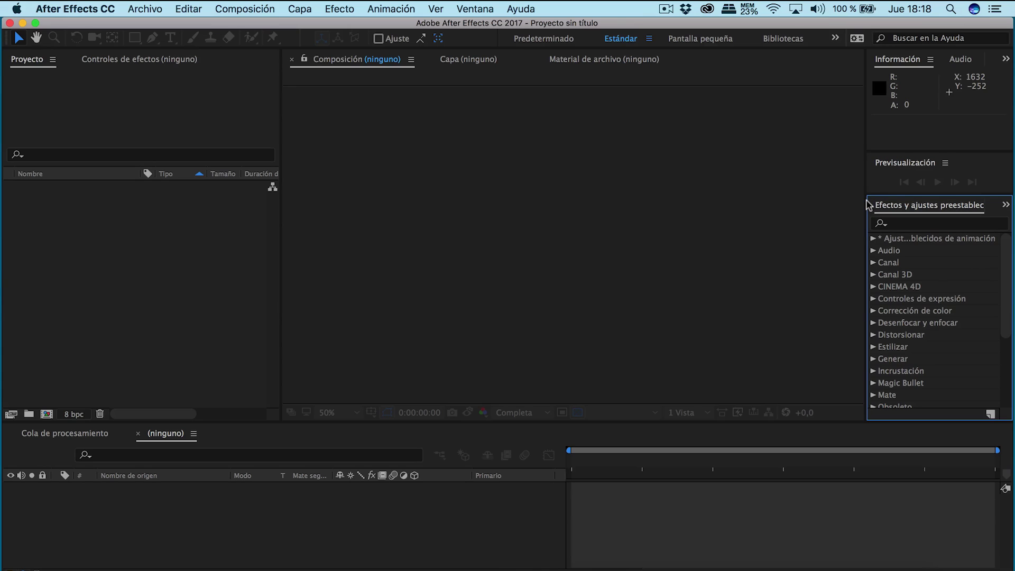
click(883, 138)
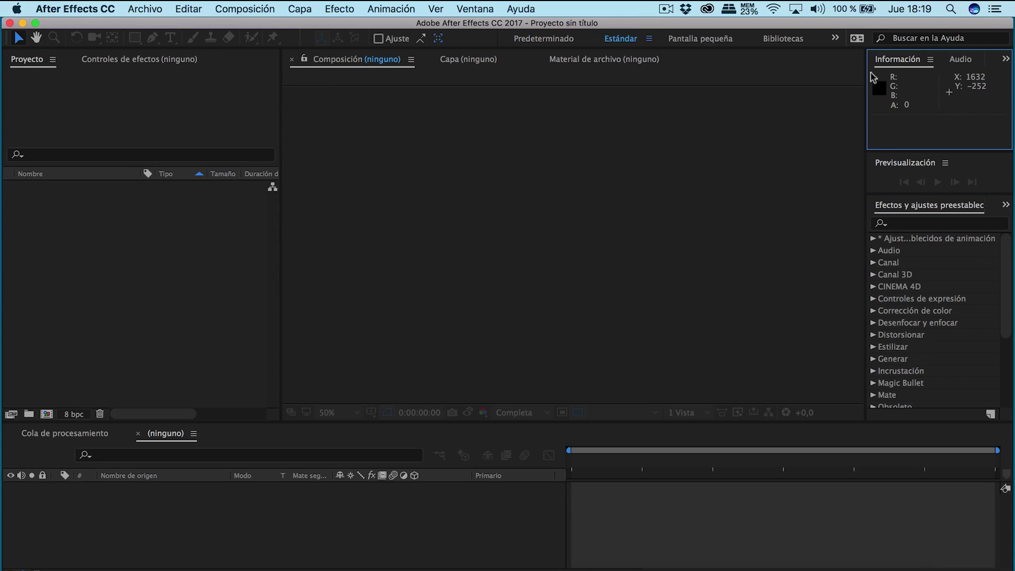
mouse_move(873, 57)
mouse_down()
mouse_move(819, 109)
mouse_move(645, 183)
mouse_up()
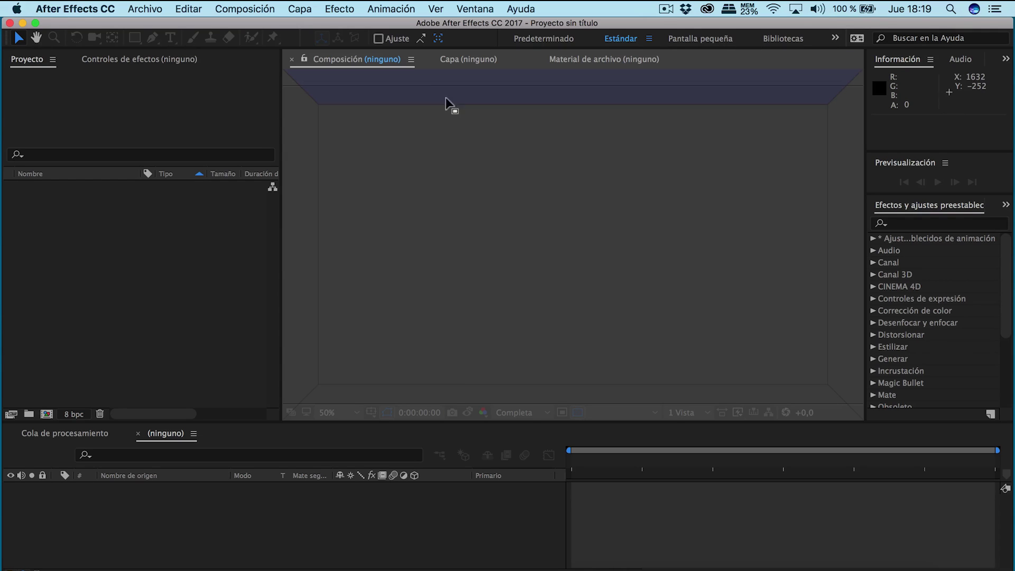
drag(366, 96, 305, 122)
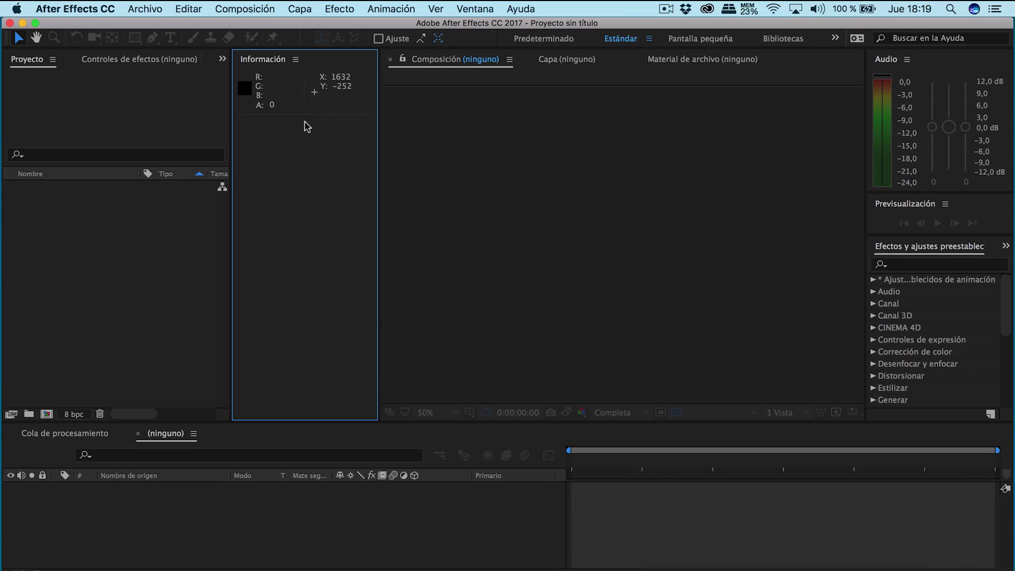
Step: Float the Audio panel and dock Effects & Presets as a new far-left column
click(874, 58)
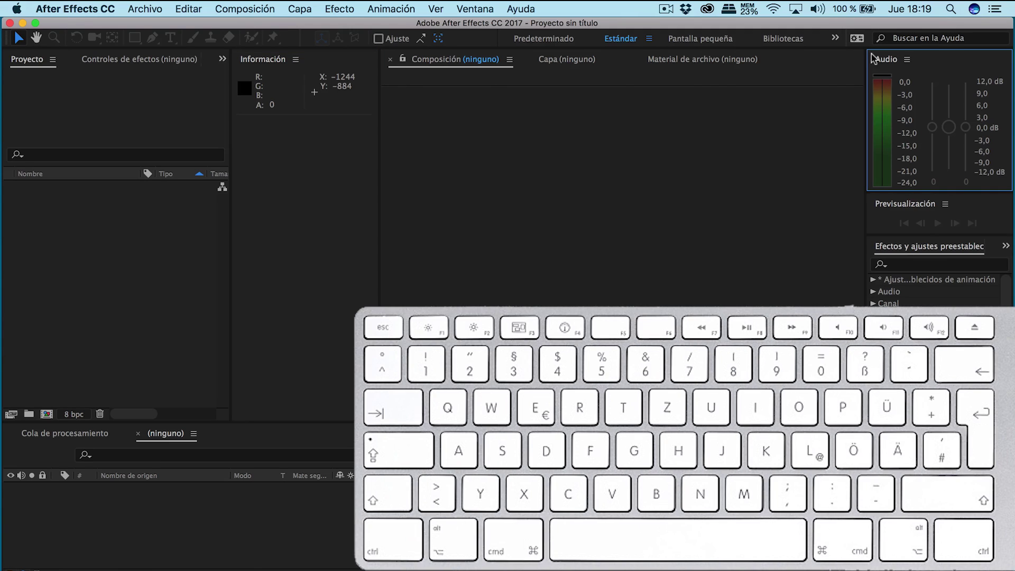
mouse_move(872, 59)
mouse_down()
mouse_move(819, 109)
mouse_move(645, 147)
mouse_move(1006, 192)
mouse_up()
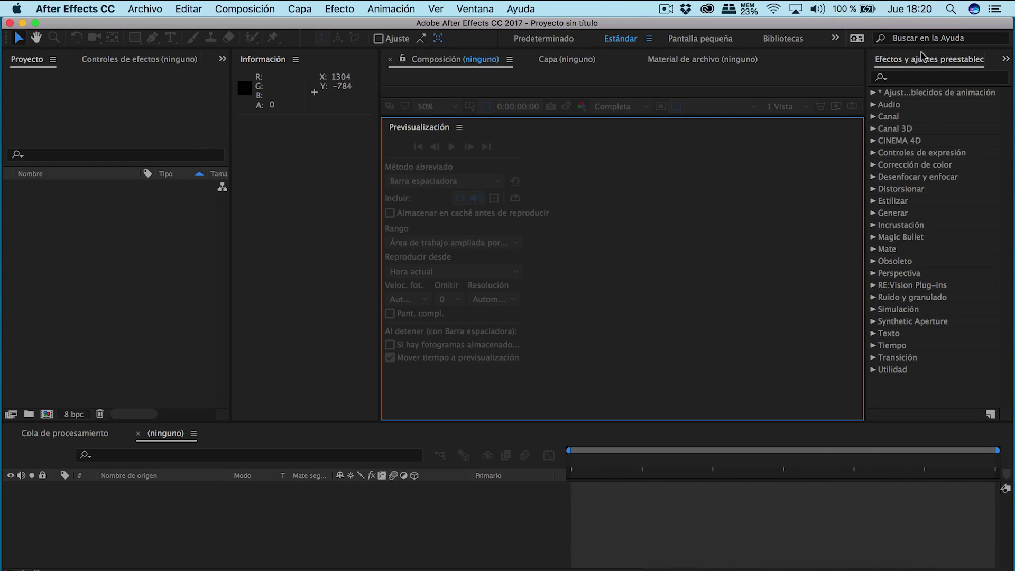
drag(920, 55, 172, 294)
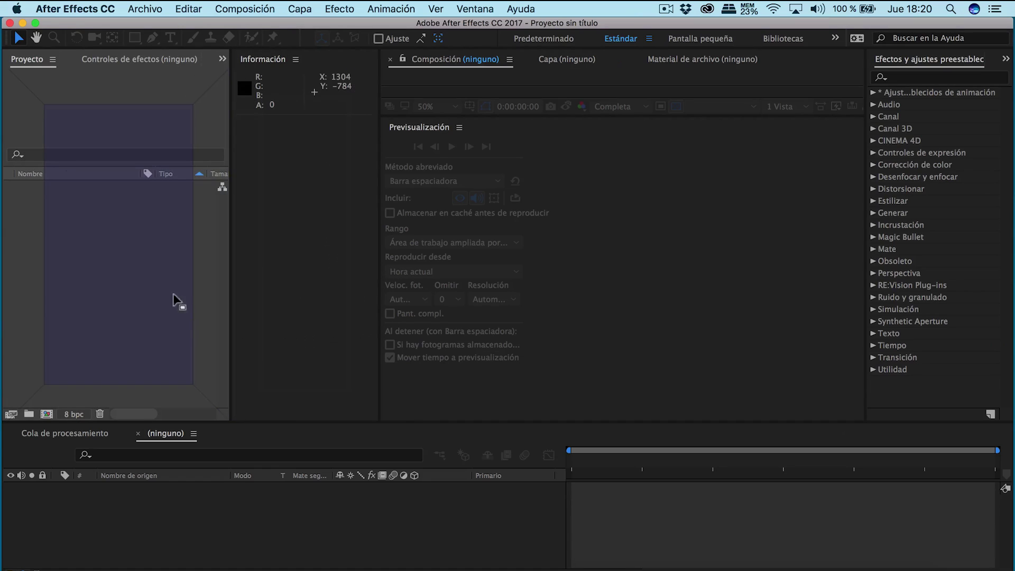
drag(172, 293, 27, 265)
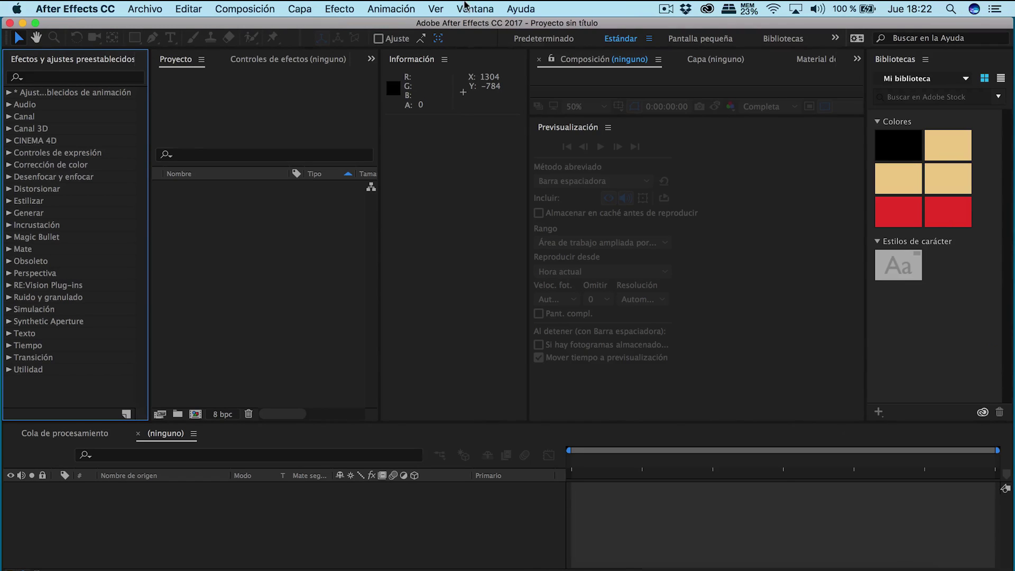
Step: Save the current panel layout as a new workspace named 'Editalo Pro'
click(465, 9)
mouse_move(477, 27)
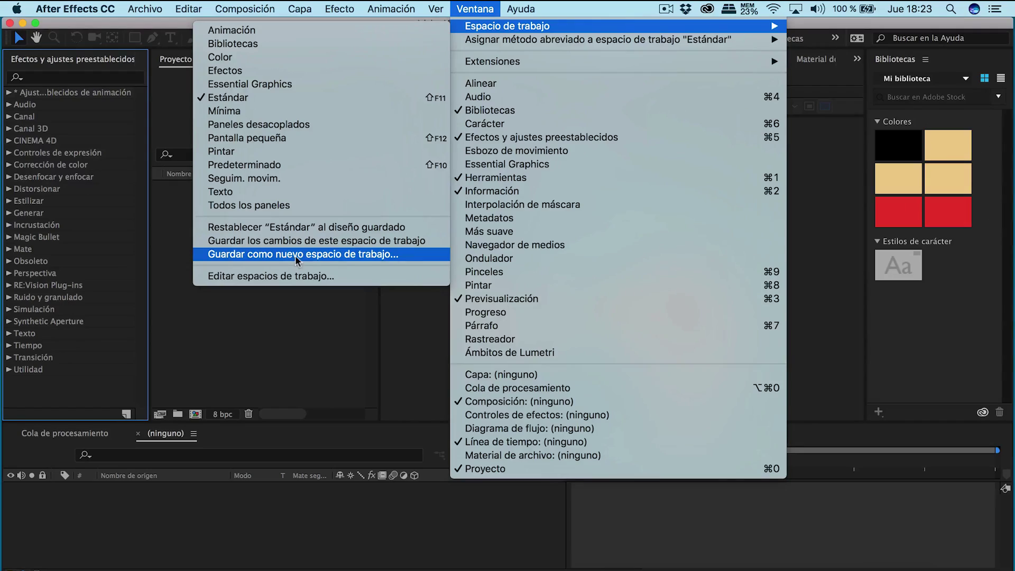
click(397, 234)
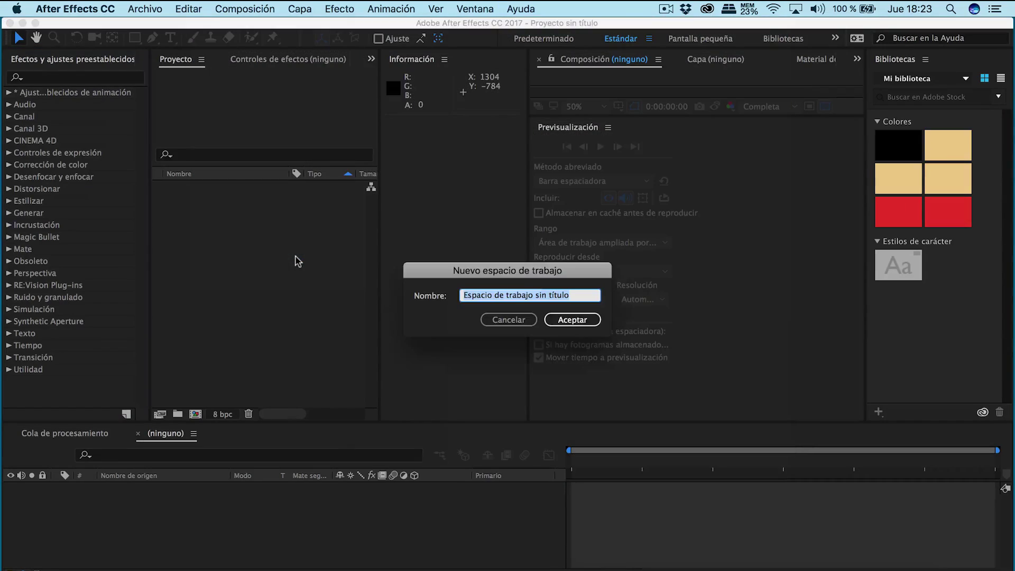
text(Editalo Pro)
click(570, 322)
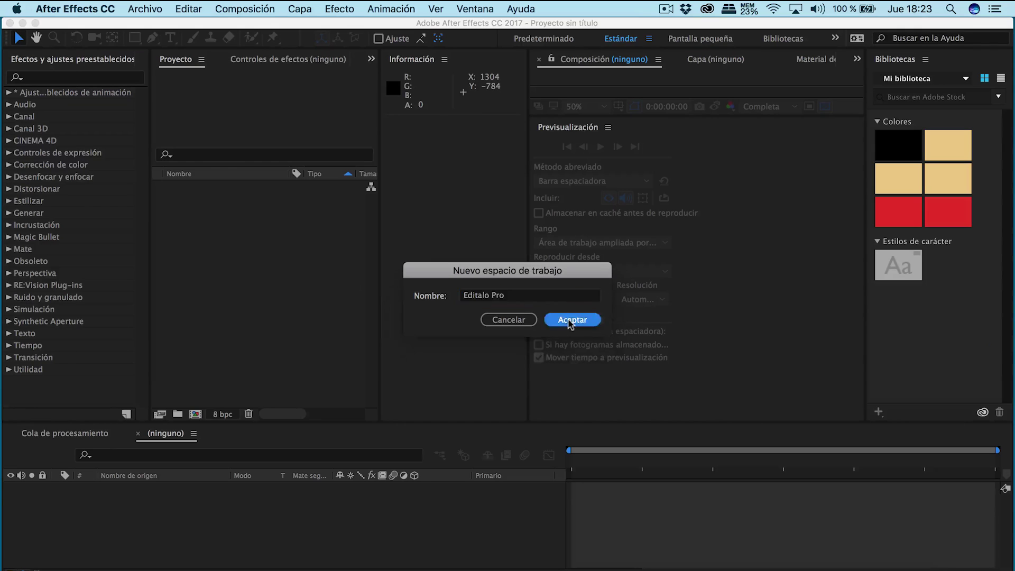
click(835, 38)
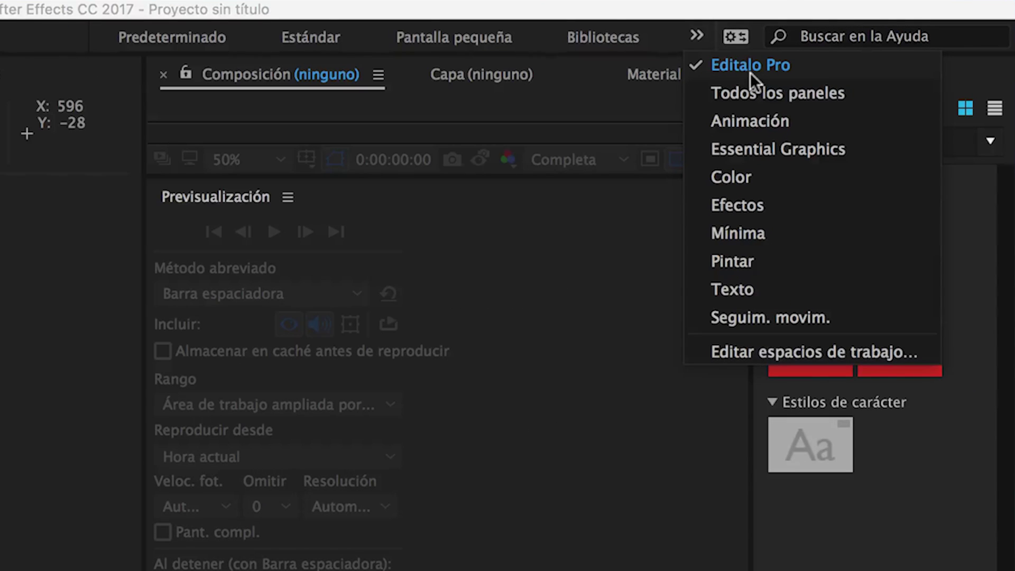
Step: Switch to Editalo Pro, then remove it in the Edit Workspaces dialog
click(750, 72)
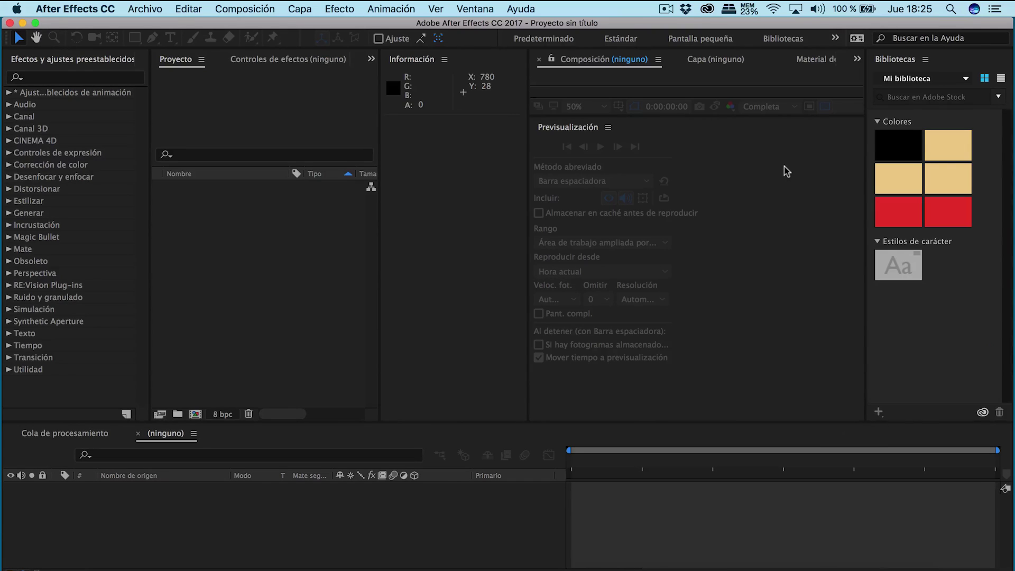
click(482, 11)
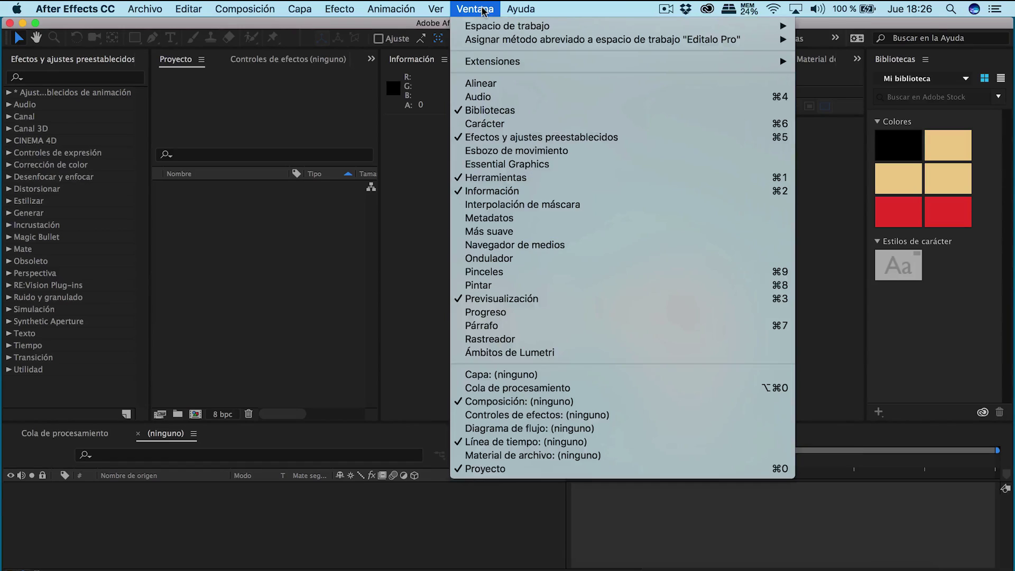
mouse_move(491, 26)
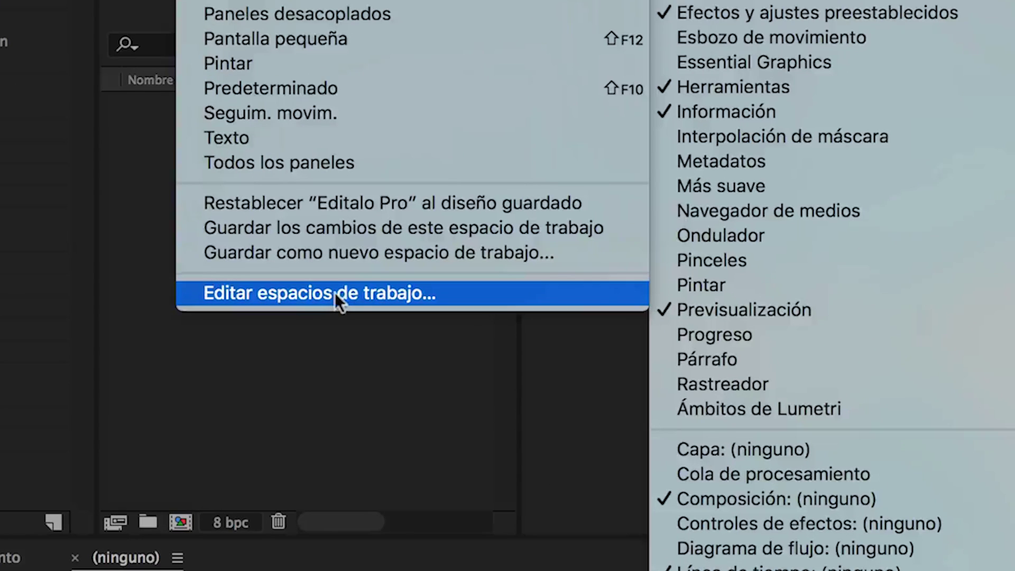
click(334, 293)
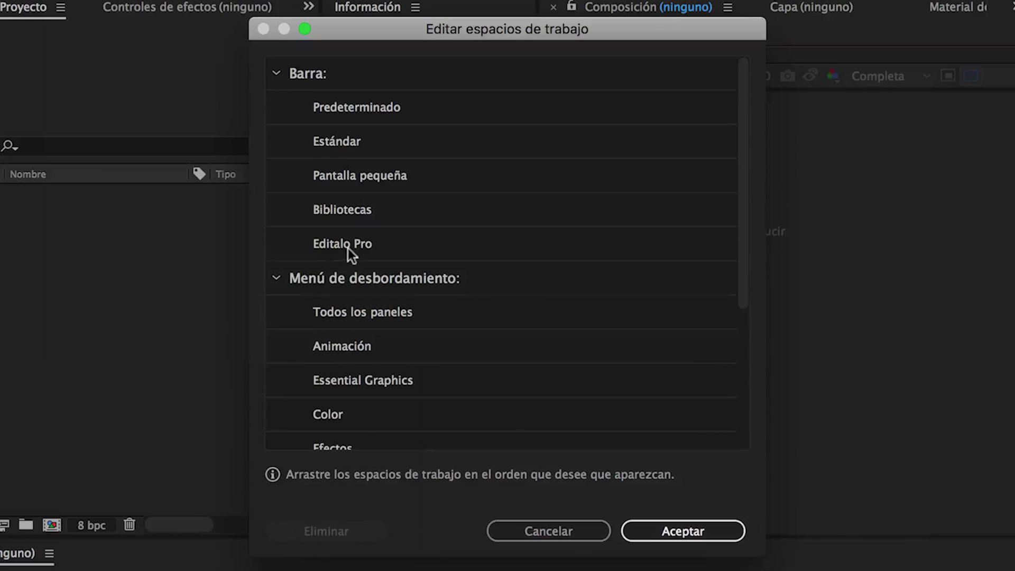
click(364, 241)
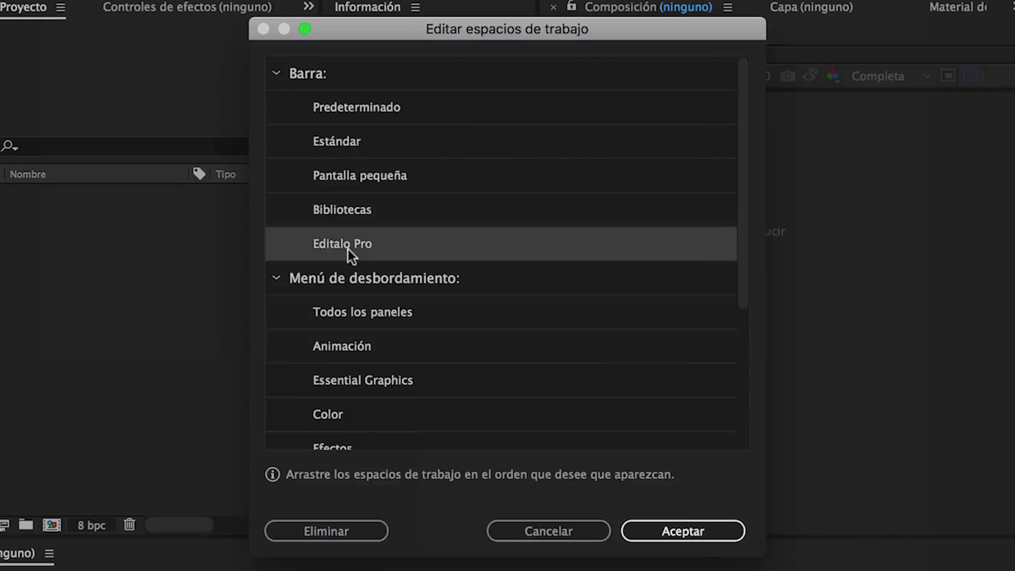
click(312, 531)
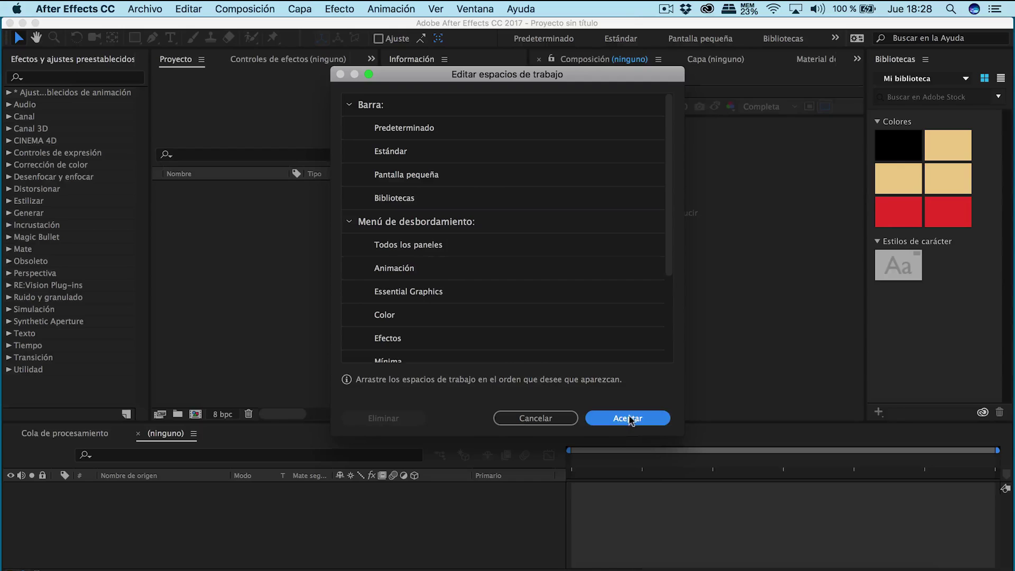
click(628, 418)
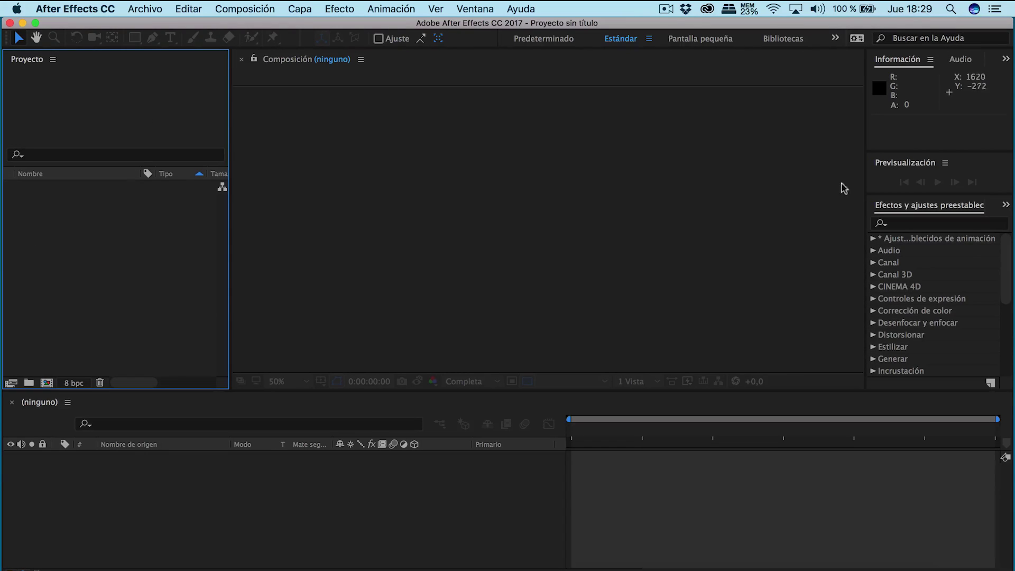
Step: Dock Effects & Presets in the timeline area, then reset Estándar to its saved layout
click(887, 201)
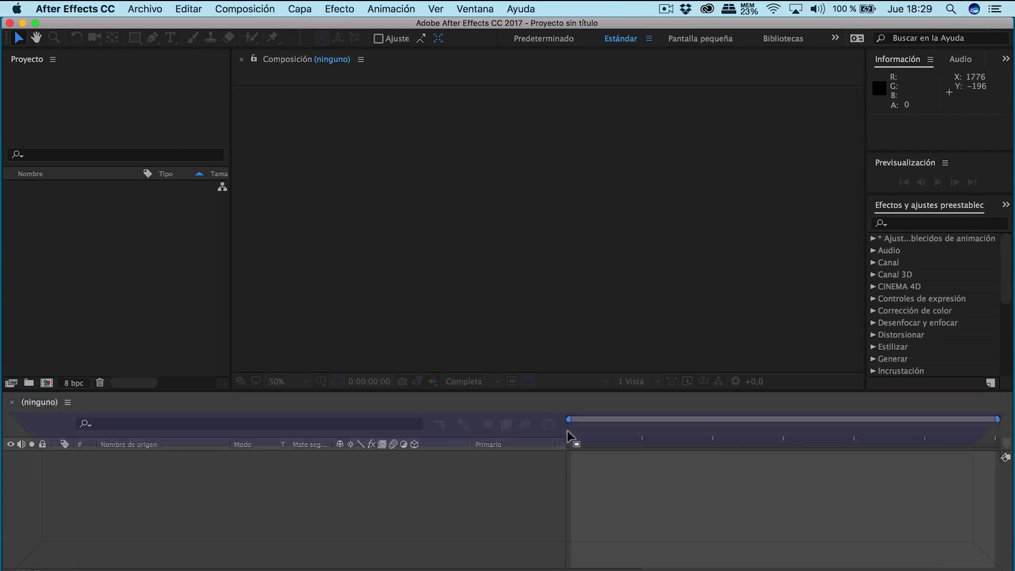
drag(886, 202, 563, 450)
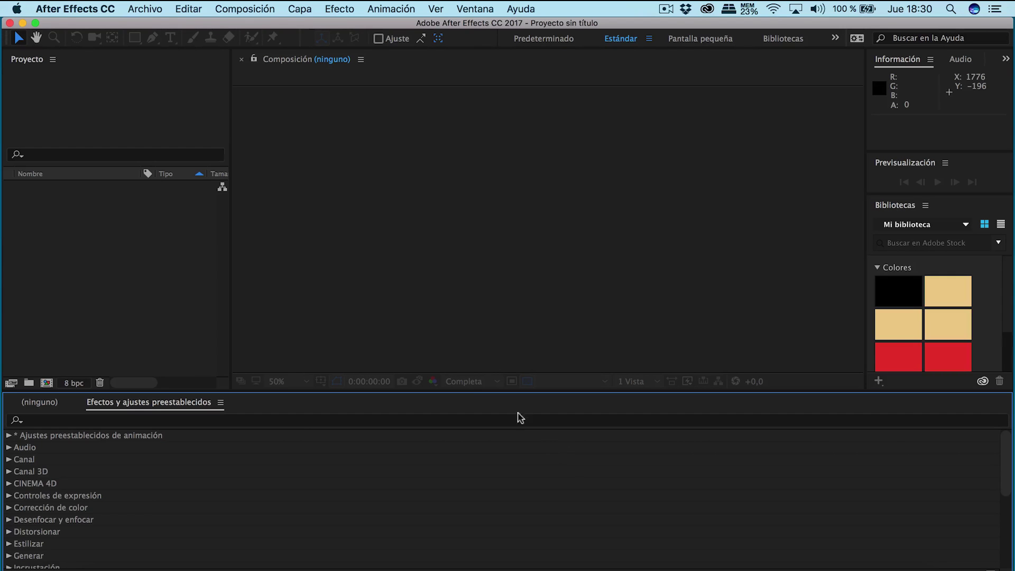
click(459, 11)
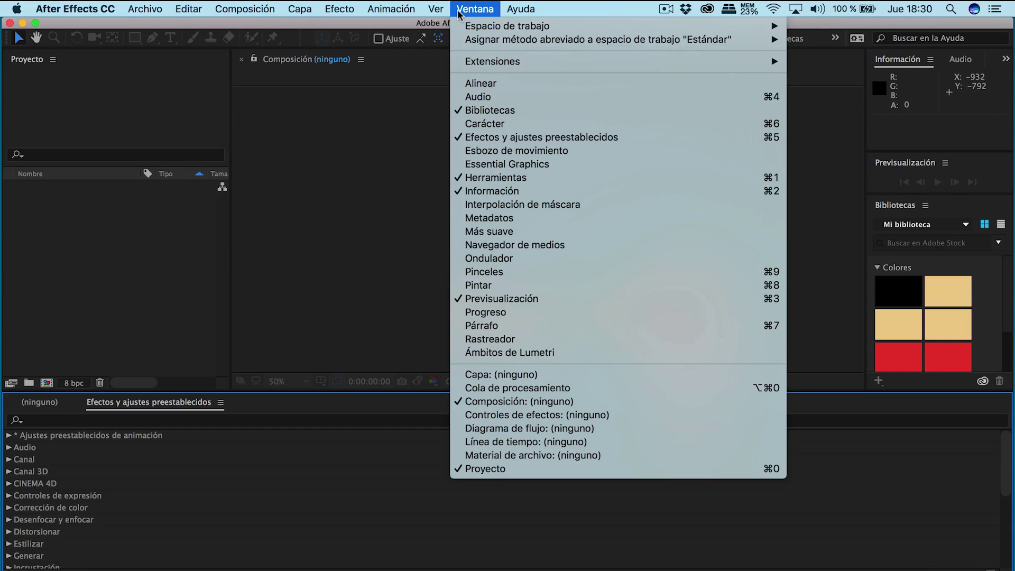
mouse_move(475, 27)
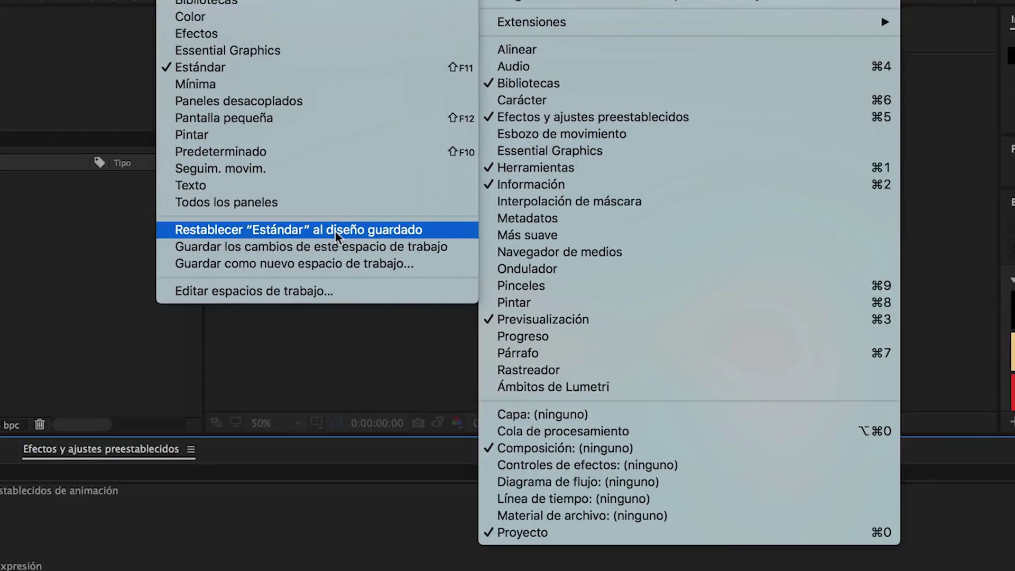
click(335, 230)
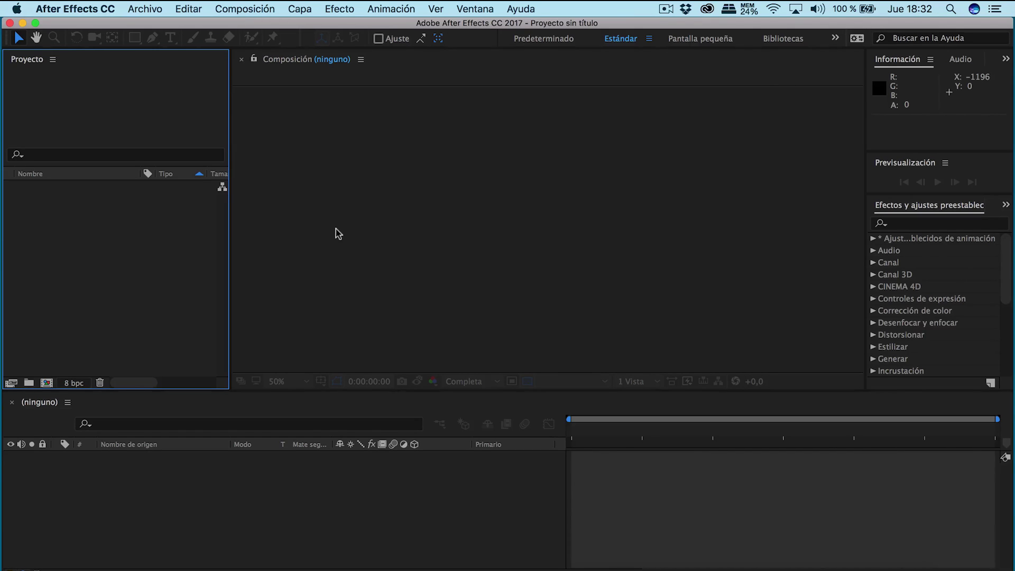
click(145, 9)
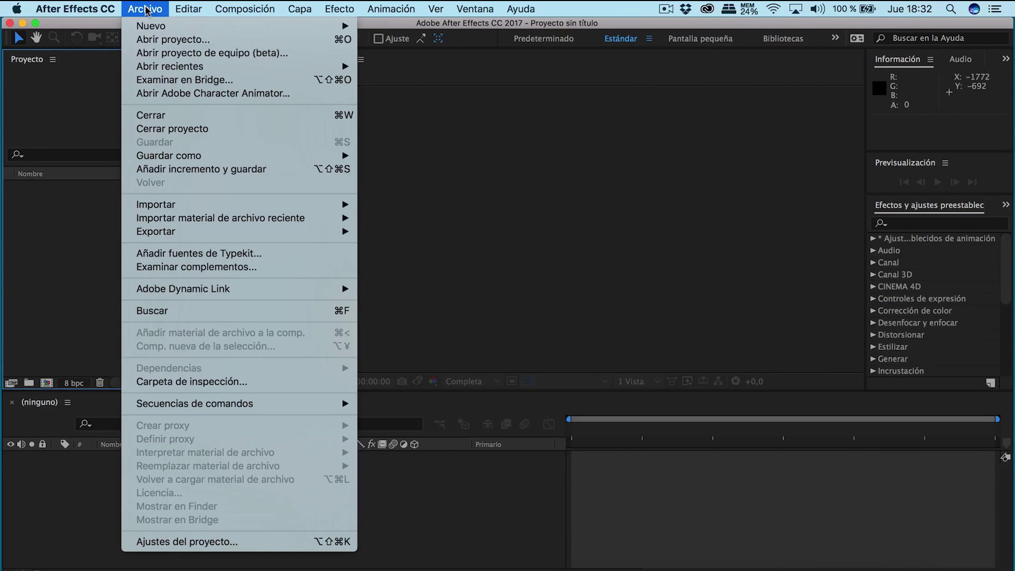
mouse_move(171, 208)
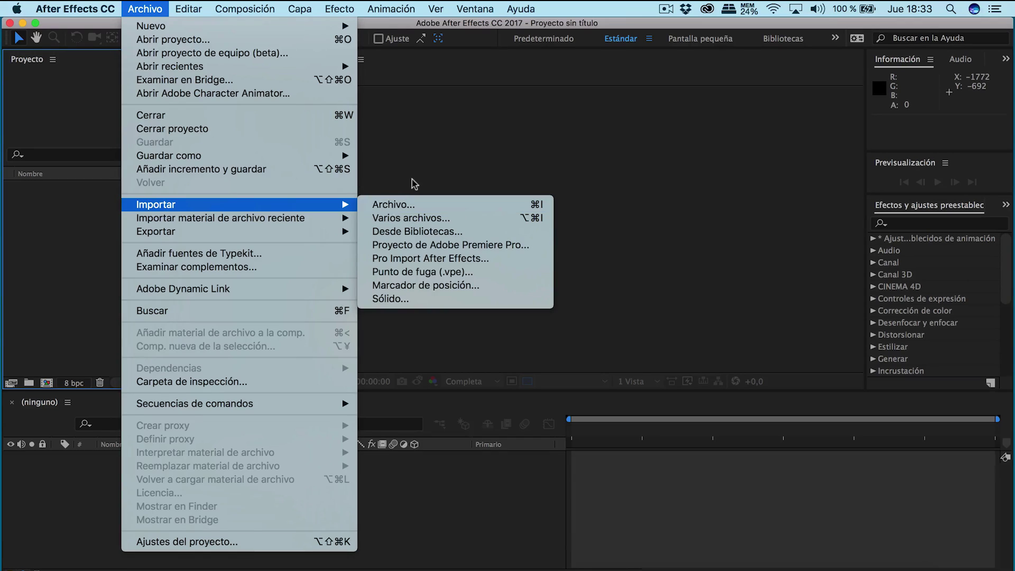
click(416, 182)
right_click(118, 242)
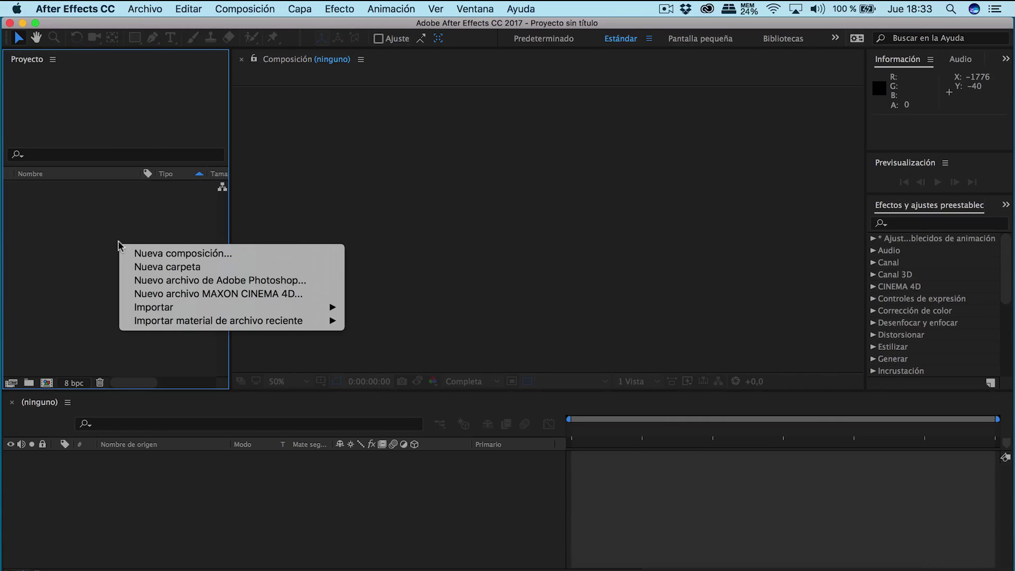
mouse_move(151, 307)
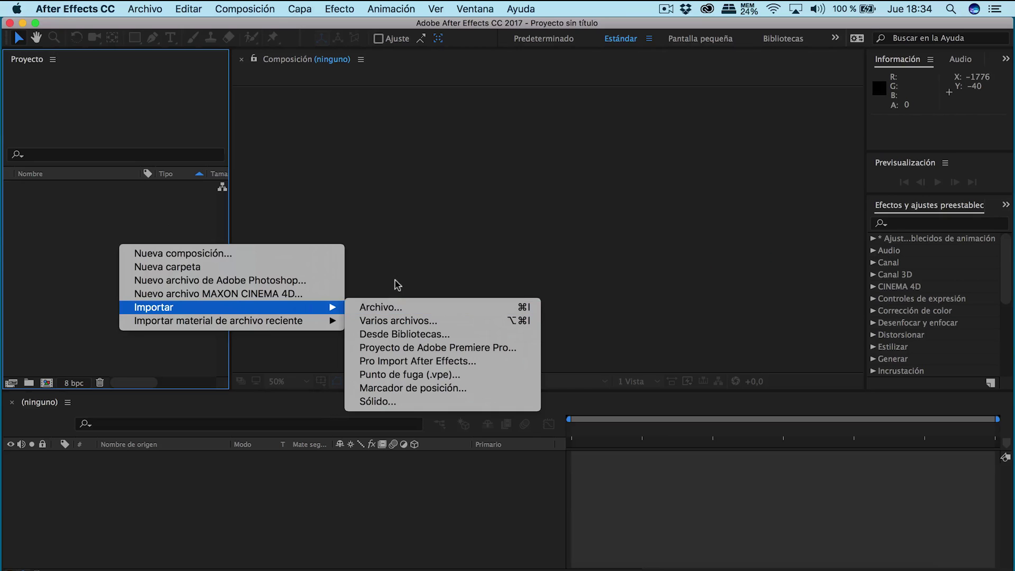
click(398, 284)
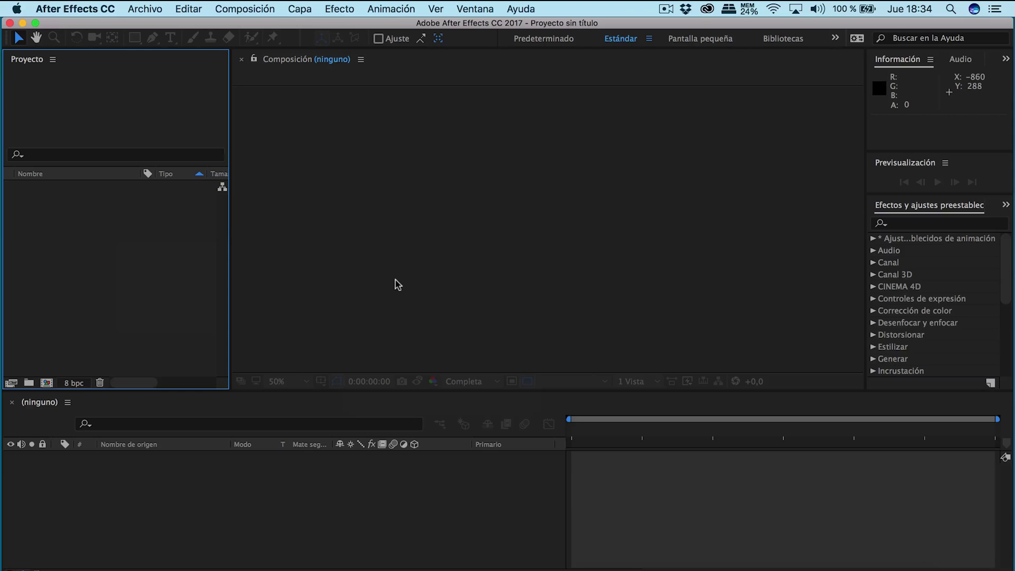
Step: Import Overlay.mp4 from the desktop and play it in its Footage viewer
drag(1, 285, 177, 285)
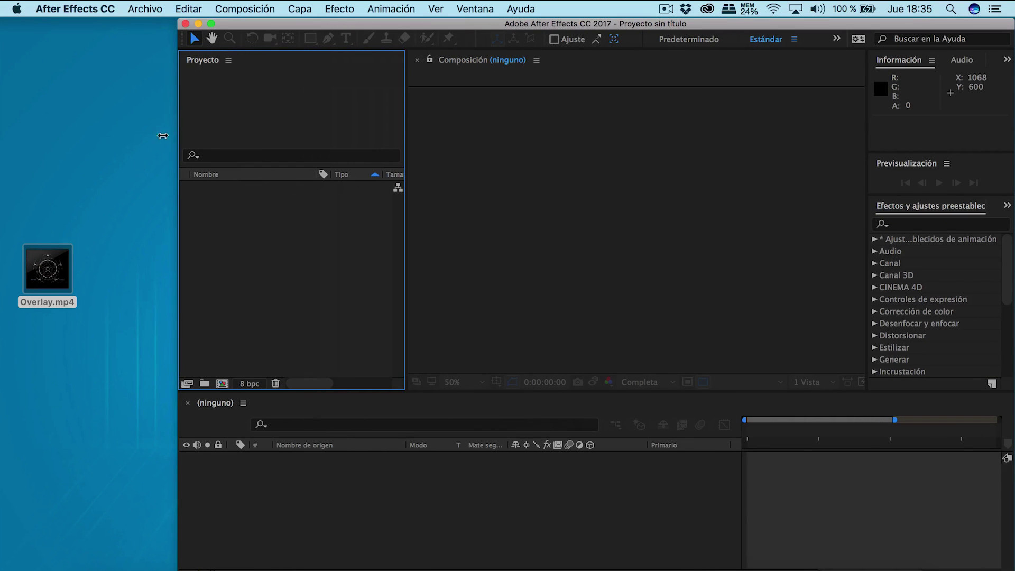
drag(67, 256, 294, 225)
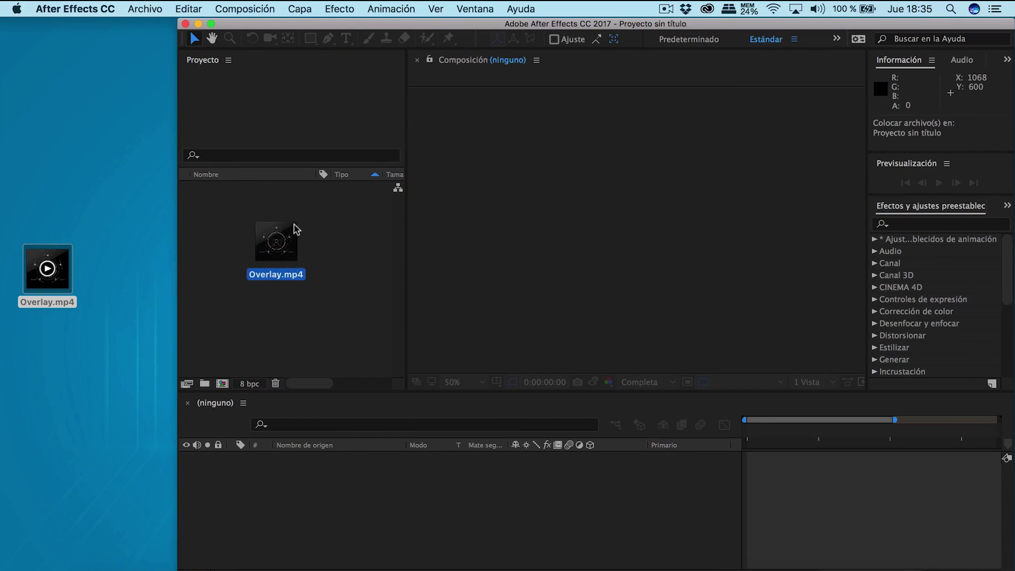
drag(178, 183, 1, 194)
click(49, 209)
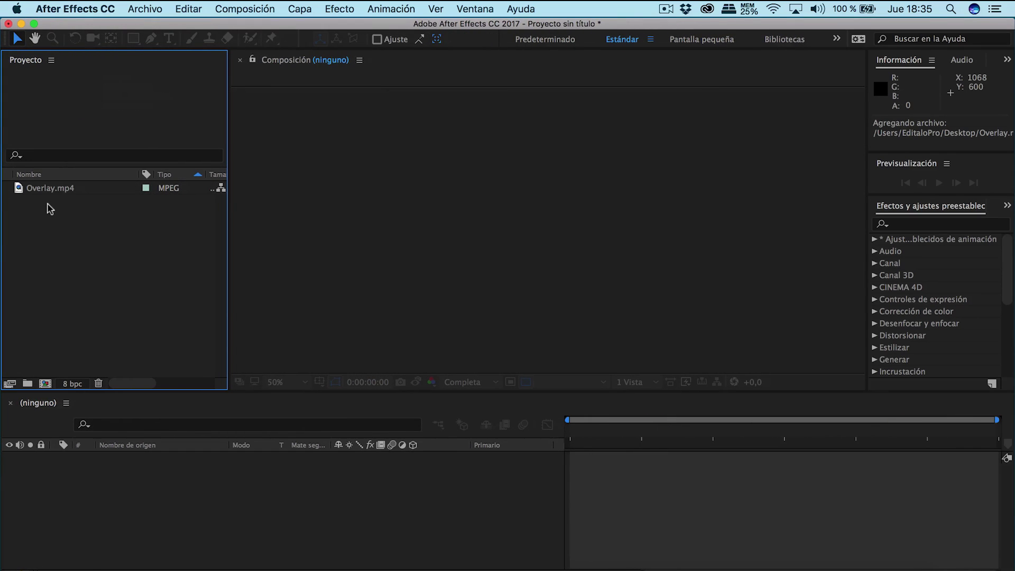
click(63, 191)
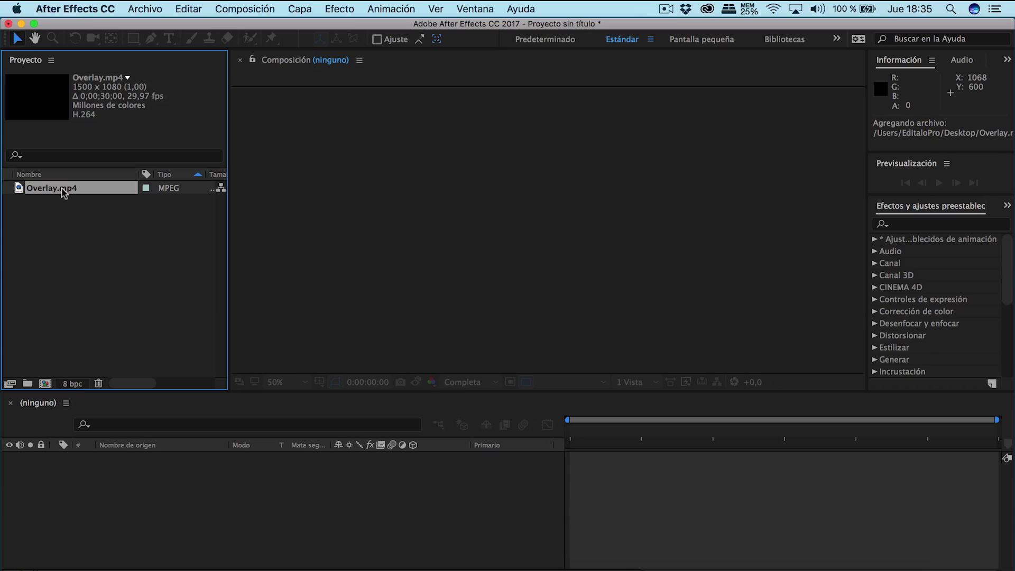
double_click(64, 191)
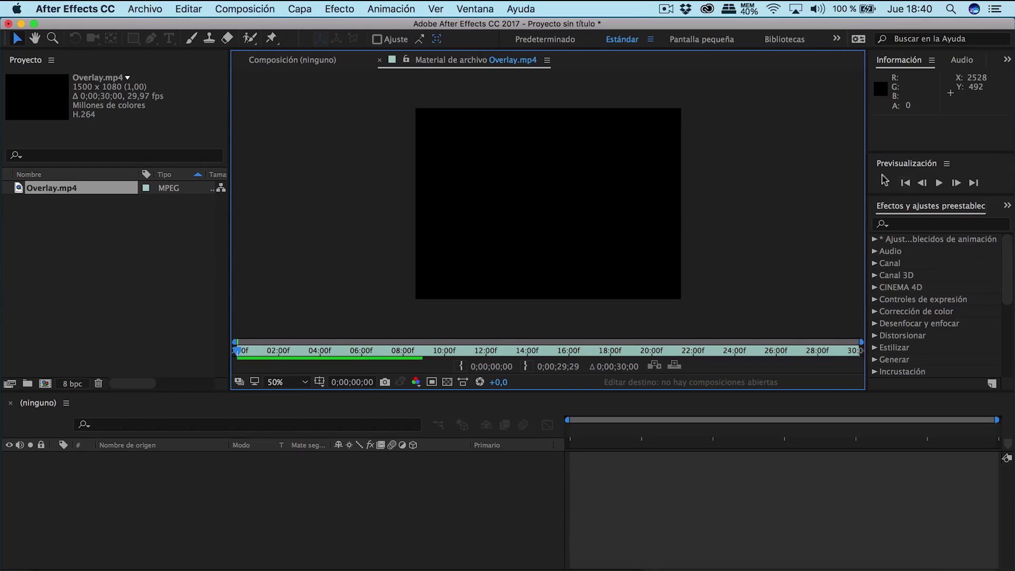
click(939, 183)
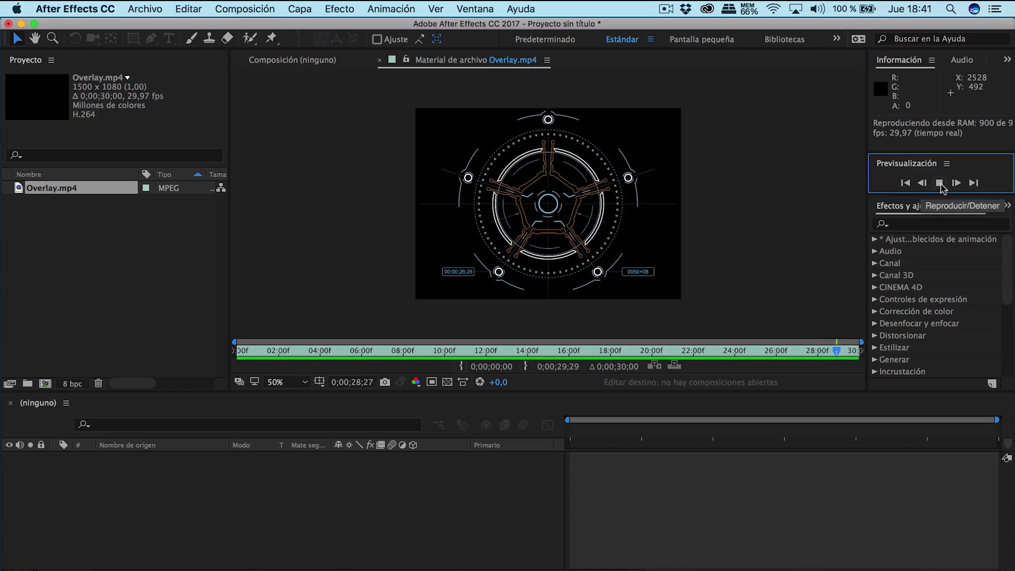
Step: Stop the Overlay.mp4 playback and drag the clip onto New Composition
click(940, 183)
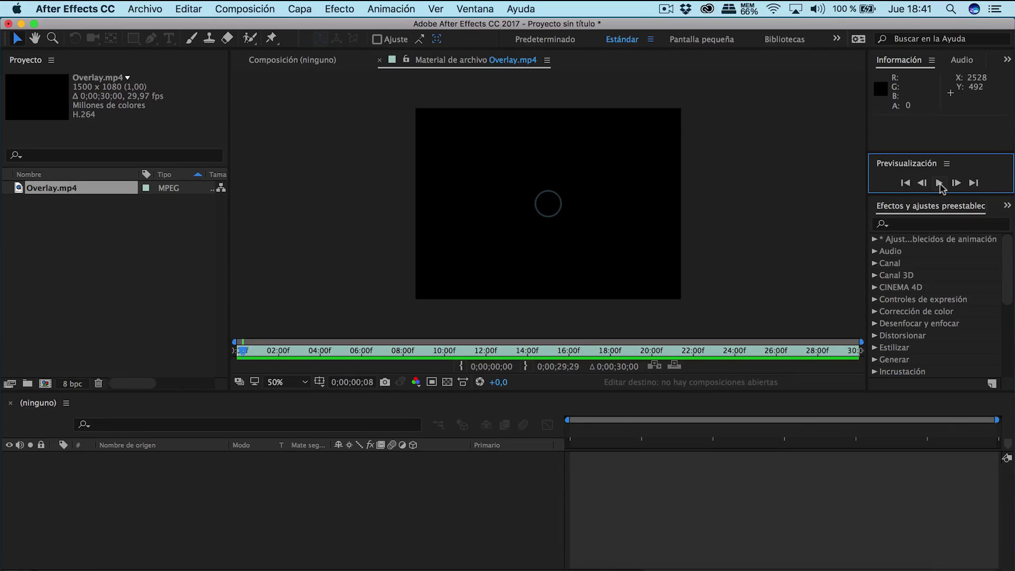
click(38, 191)
drag(37, 191, 45, 384)
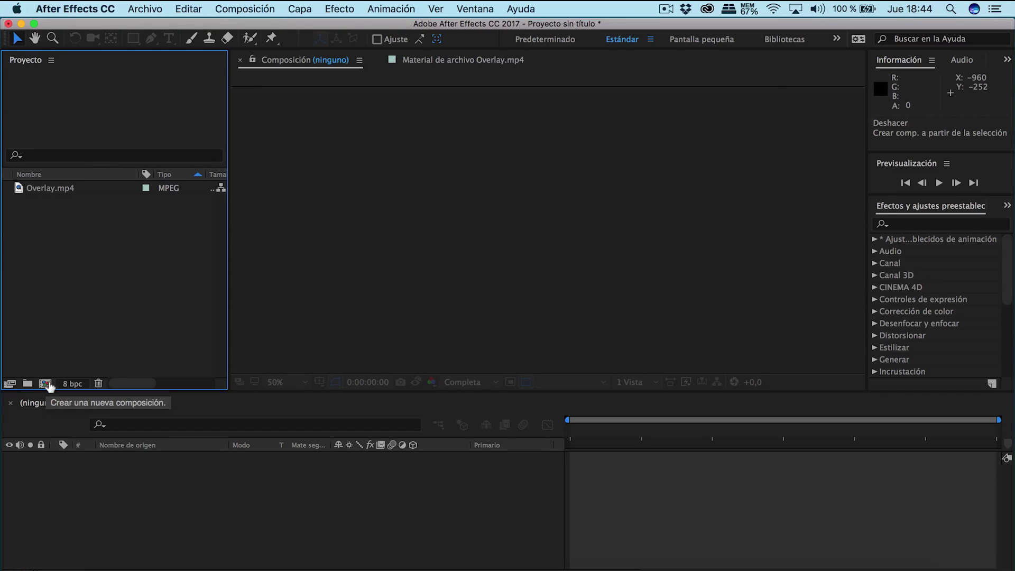
Step: Begin a new composition from the Project panel and name it Holograma
click(244, 9)
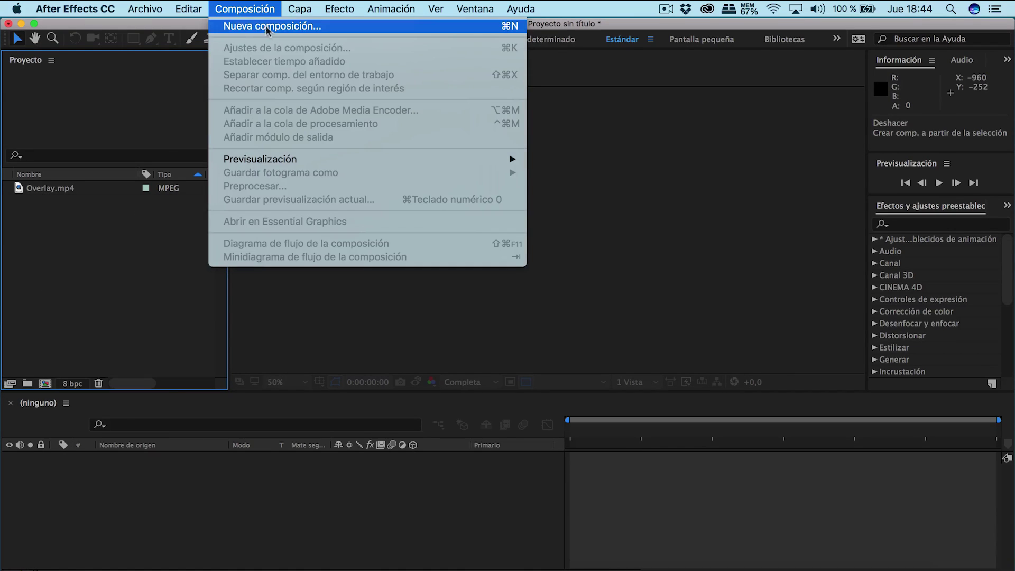
click(135, 251)
right_click(132, 253)
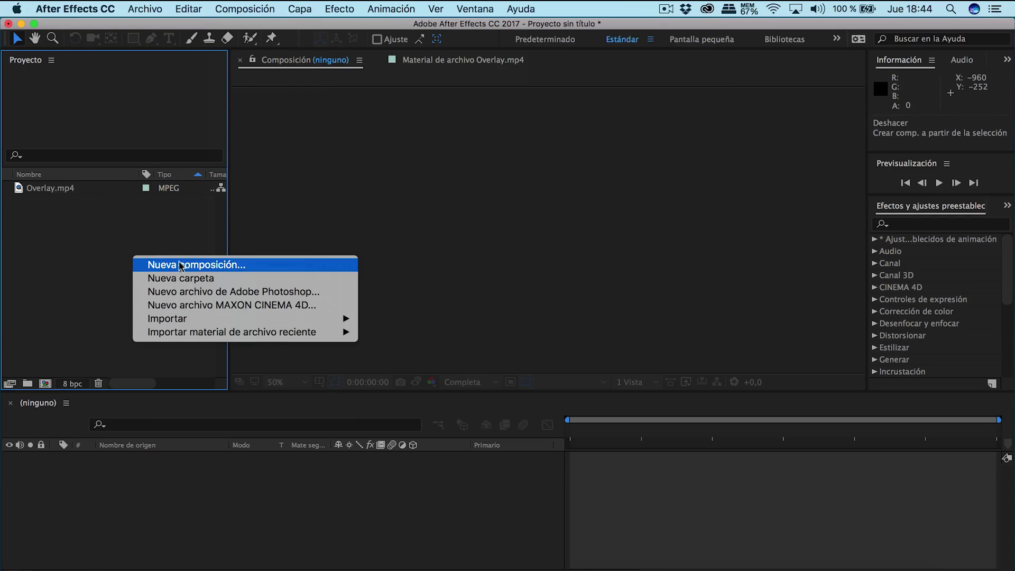
click(192, 266)
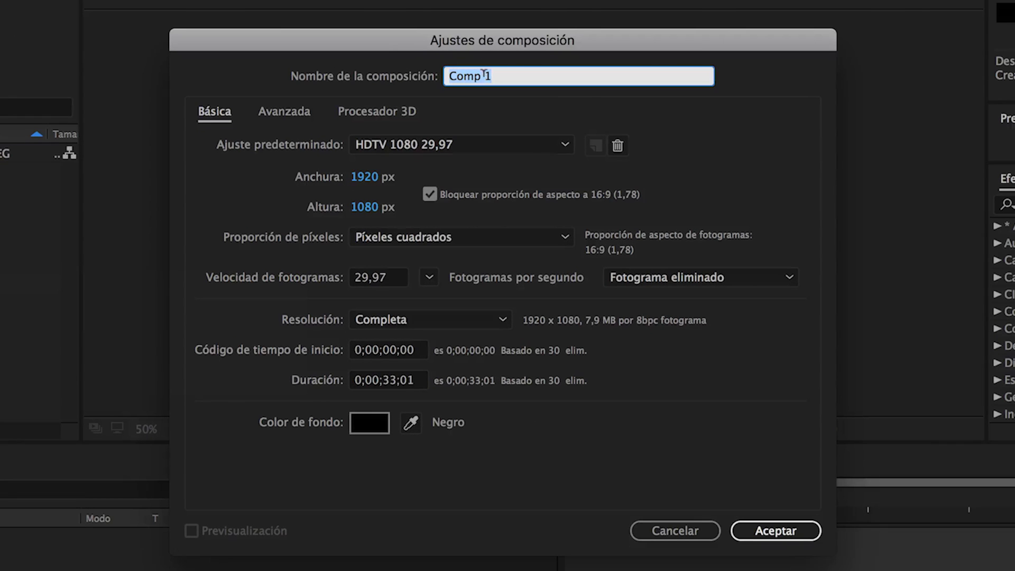
text(Holograma)
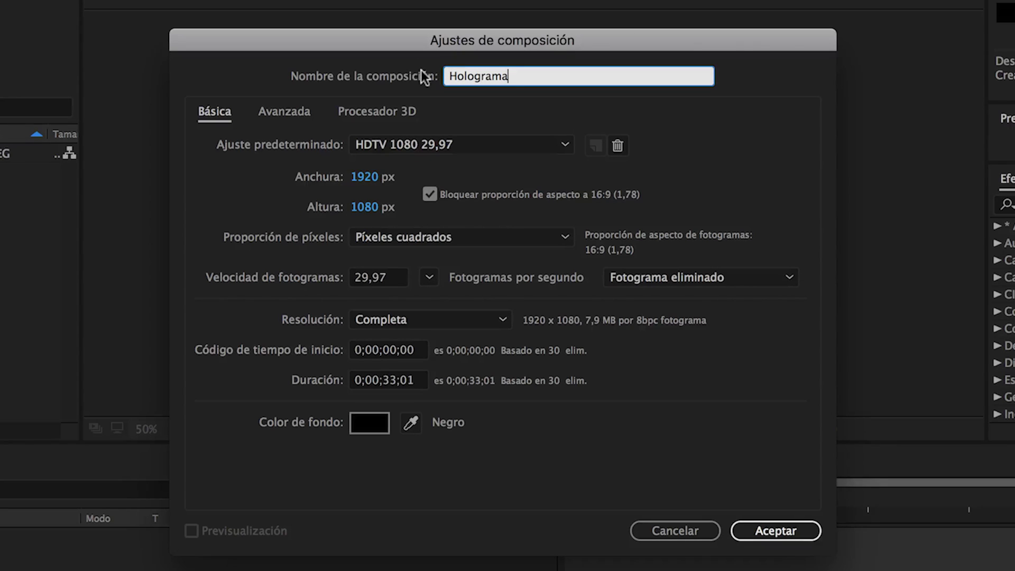
Step: Apply the HDTV 1080 25 preset, Completa resolution and black background, then create it
click(564, 145)
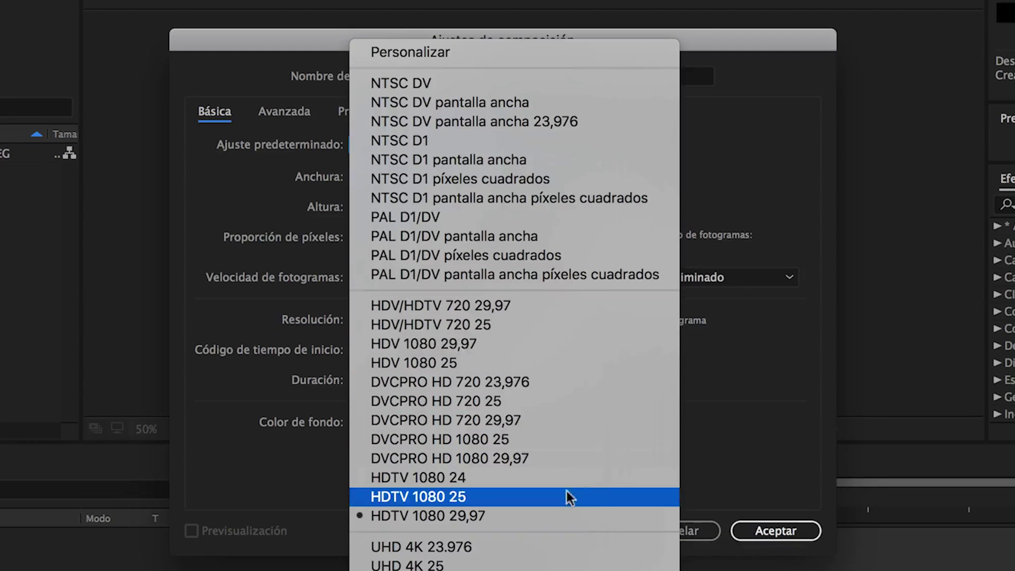
click(437, 496)
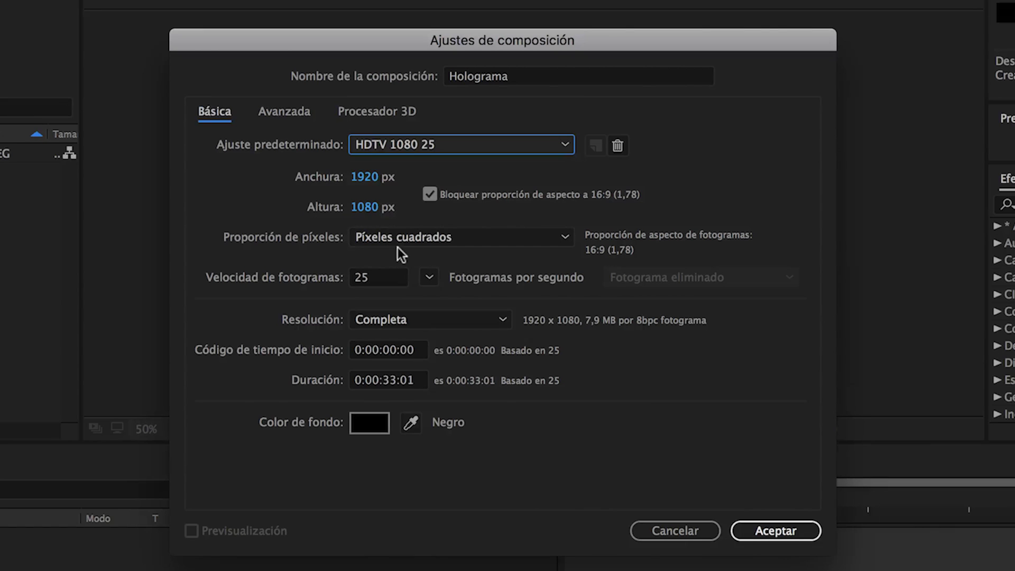
click(486, 319)
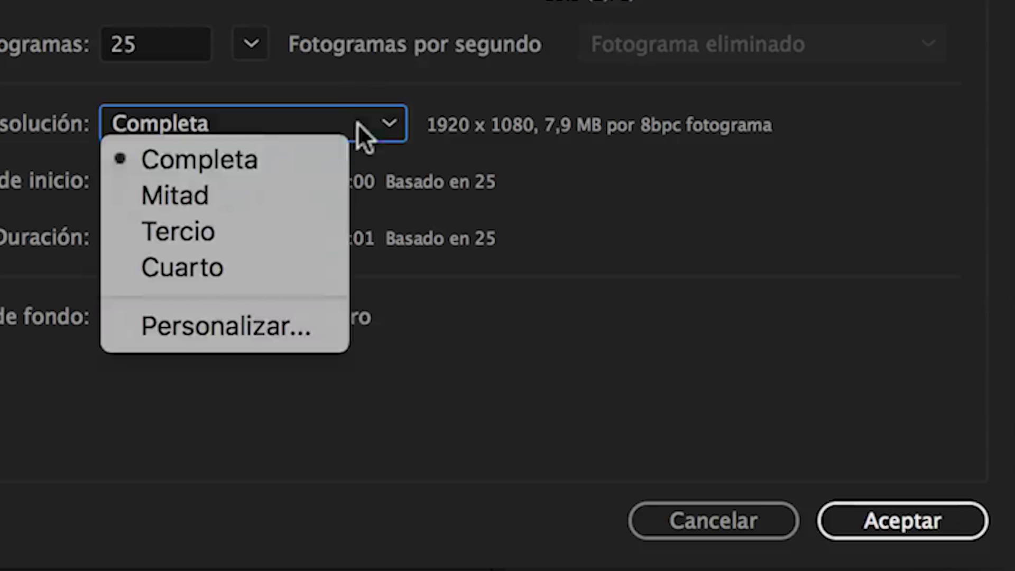
click(239, 168)
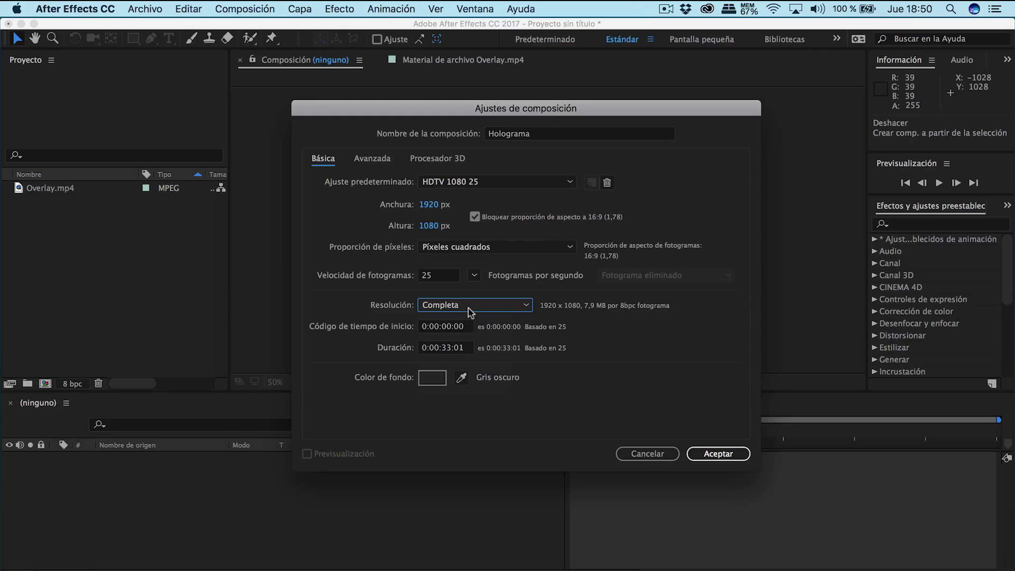
click(434, 378)
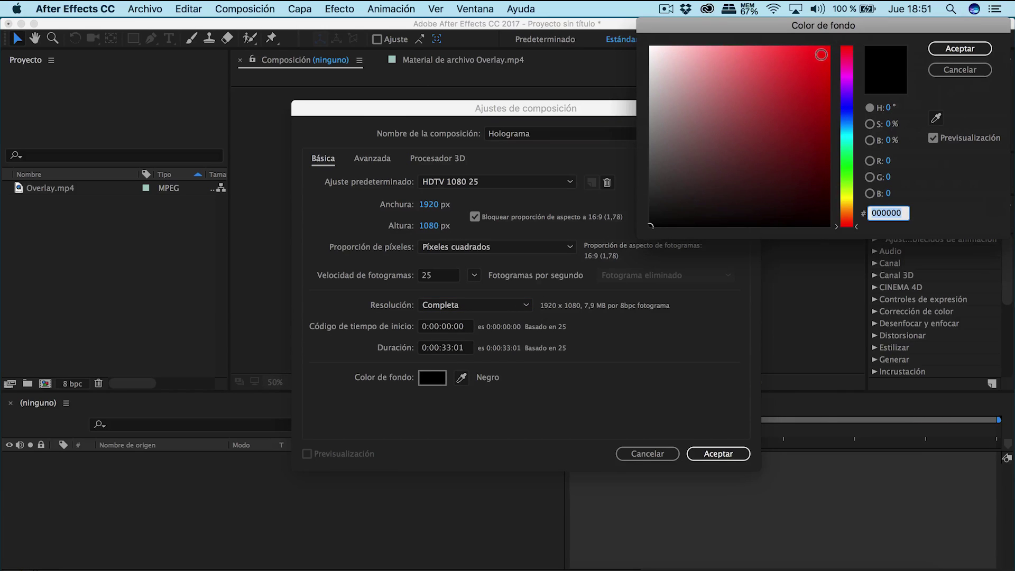
click(821, 56)
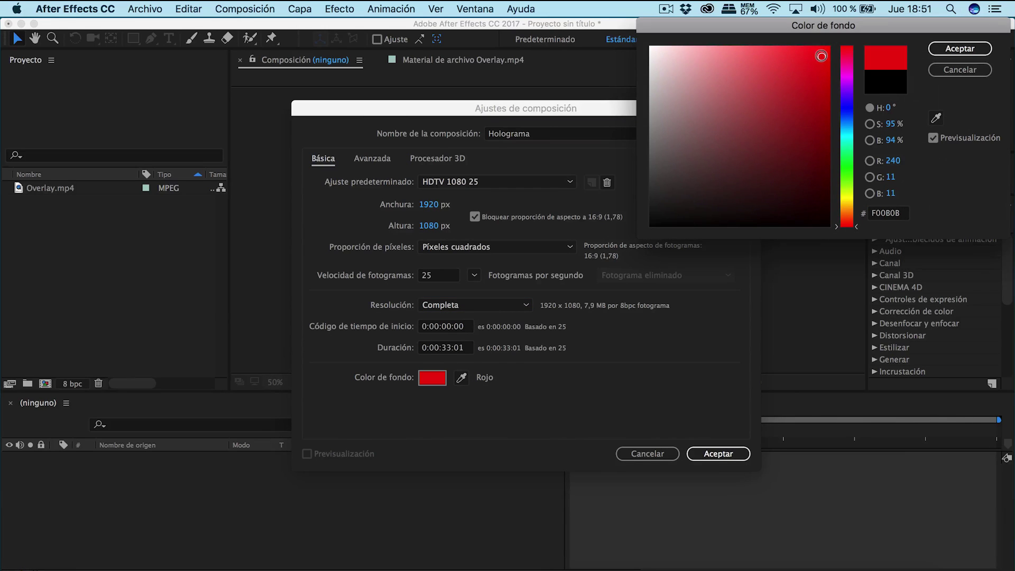
click(967, 53)
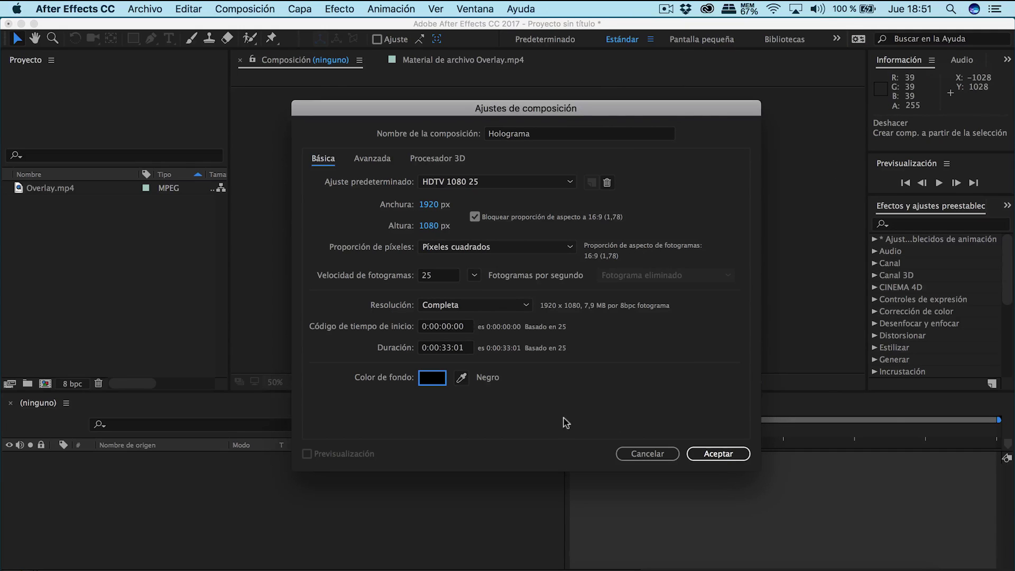
click(719, 454)
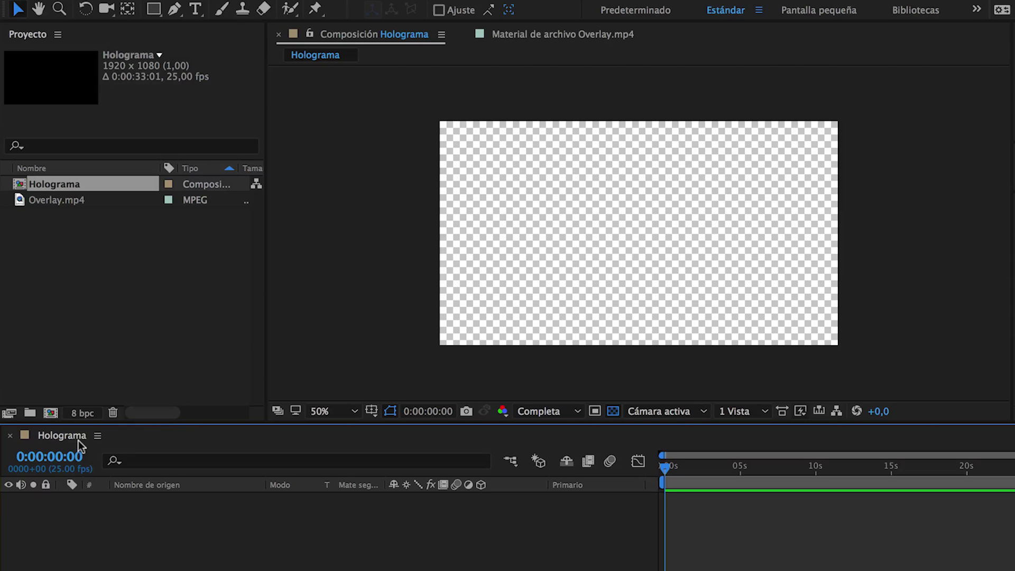
Step: Add Overlay.mp4 as a layer in Holograma, then play and stop a preview
mouse_move(48, 200)
mouse_down()
mouse_move(139, 382)
mouse_move(149, 523)
mouse_move(195, 527)
mouse_up()
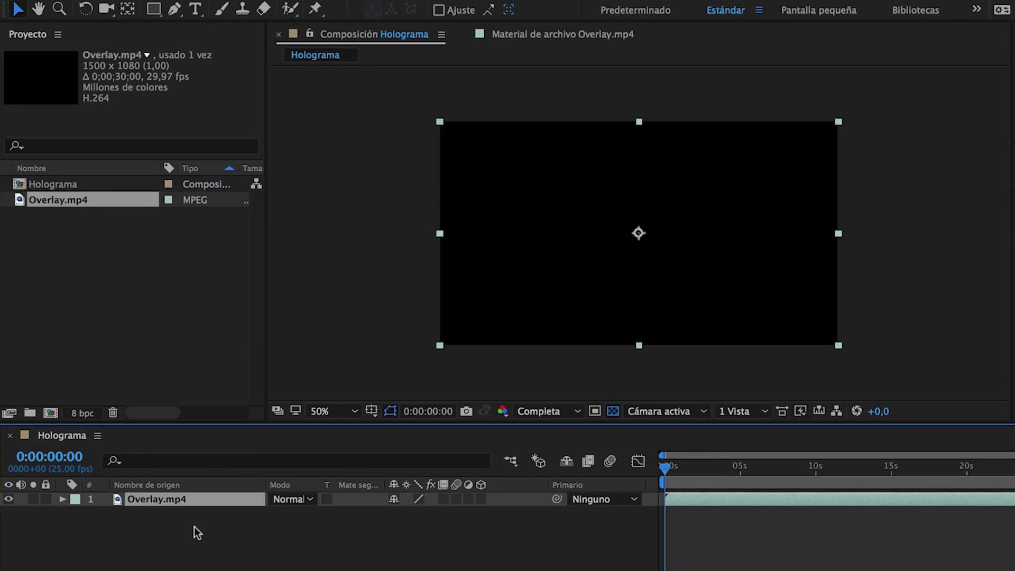
click(58, 277)
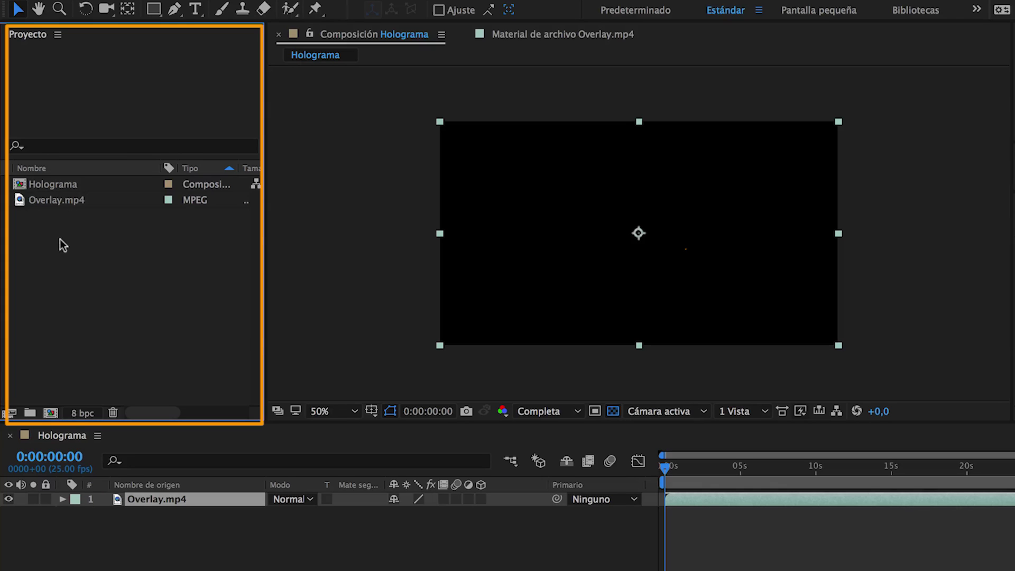
click(311, 196)
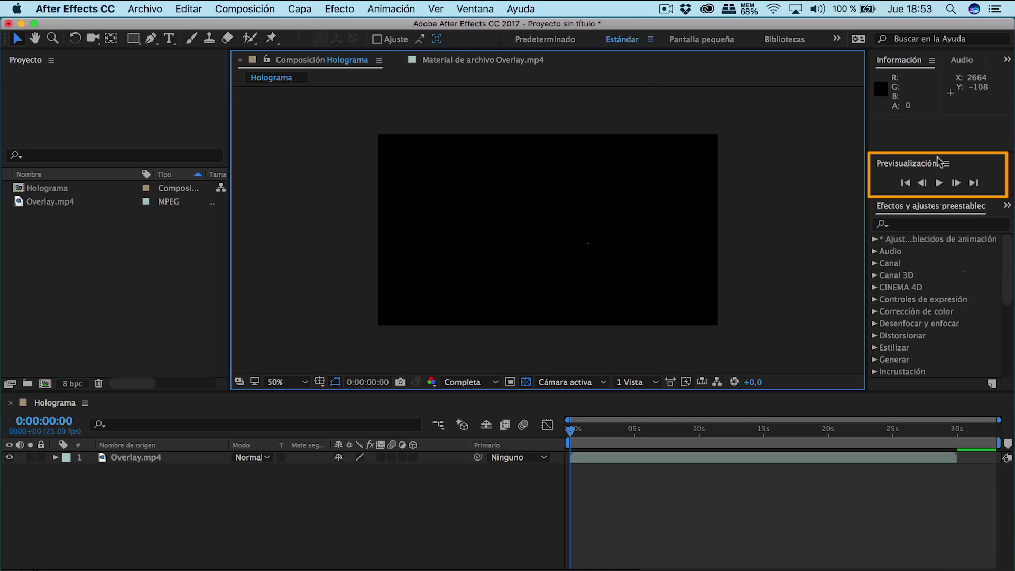
click(940, 183)
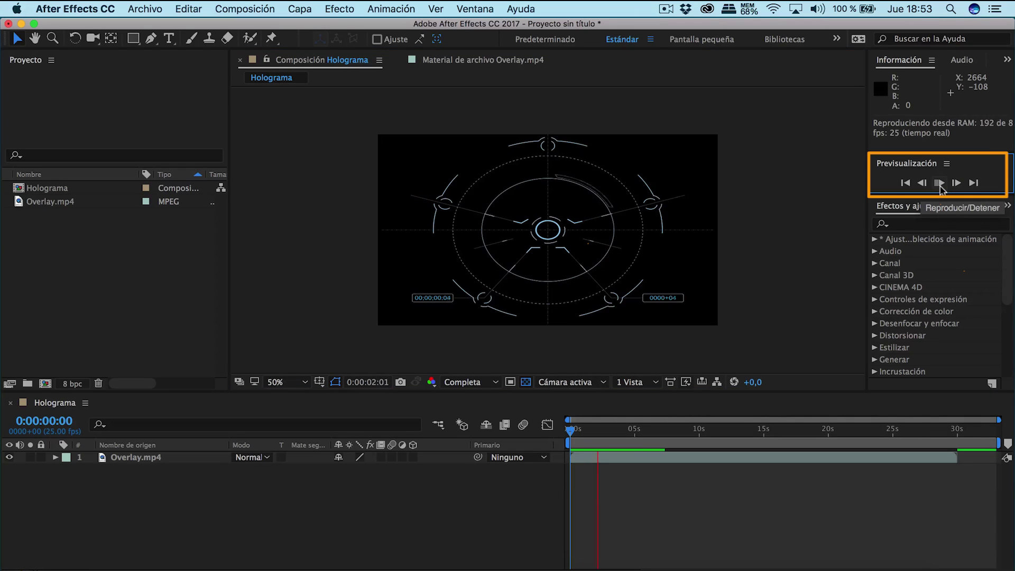
click(939, 184)
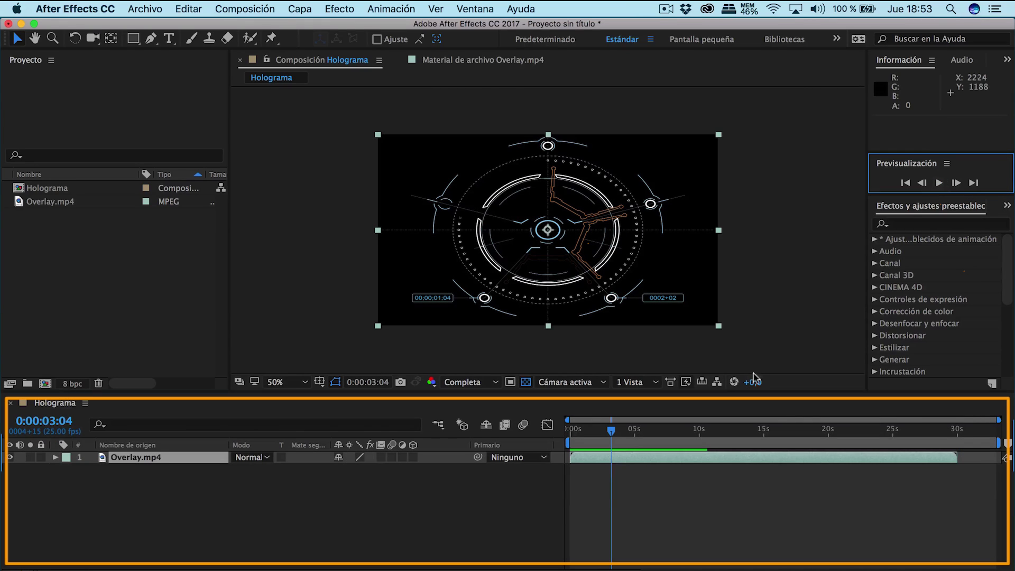
click(535, 523)
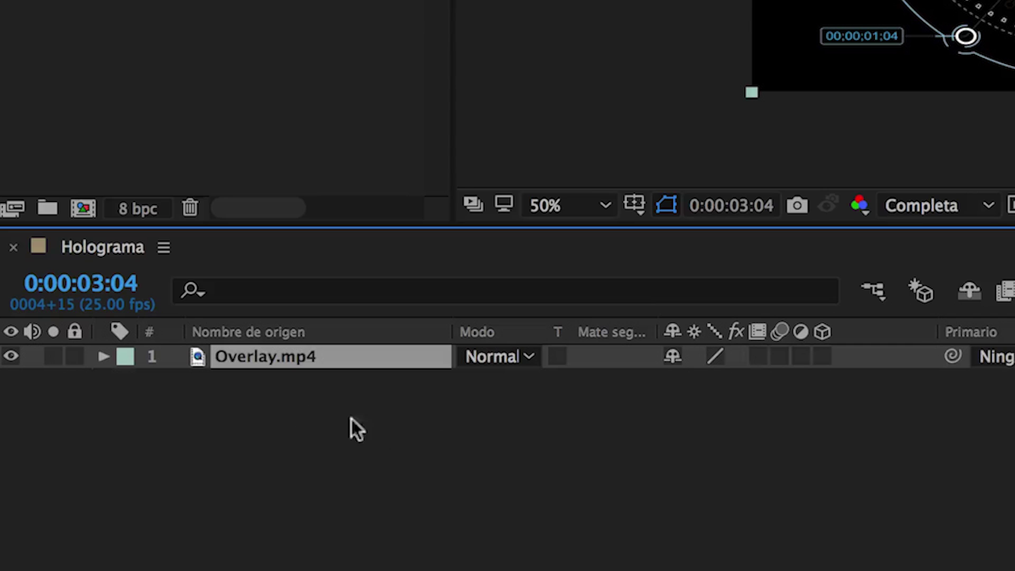
Step: Expand Overlay.mp4's Transformar properties and nudge its Position X to 959,0
click(103, 357)
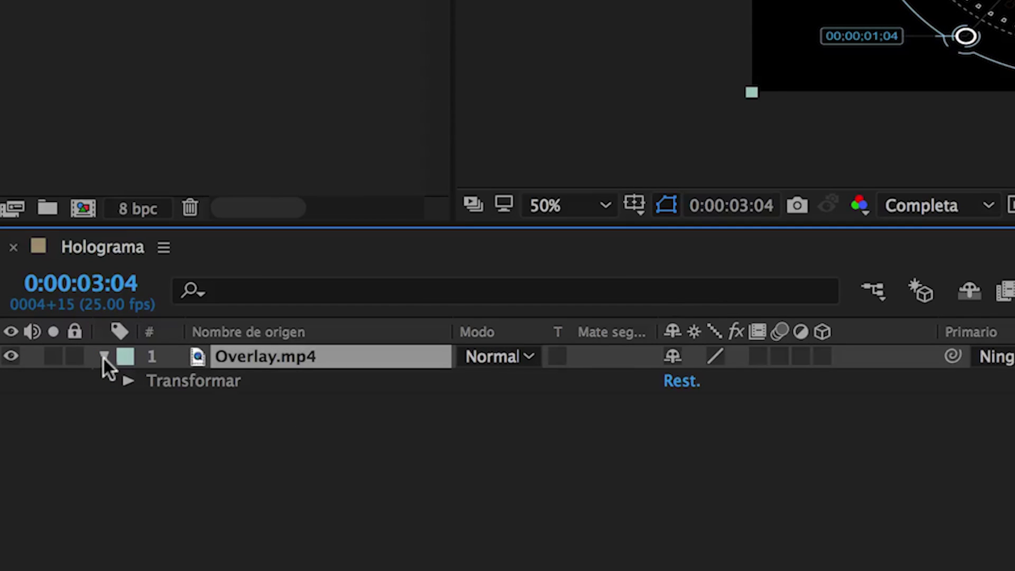
click(129, 381)
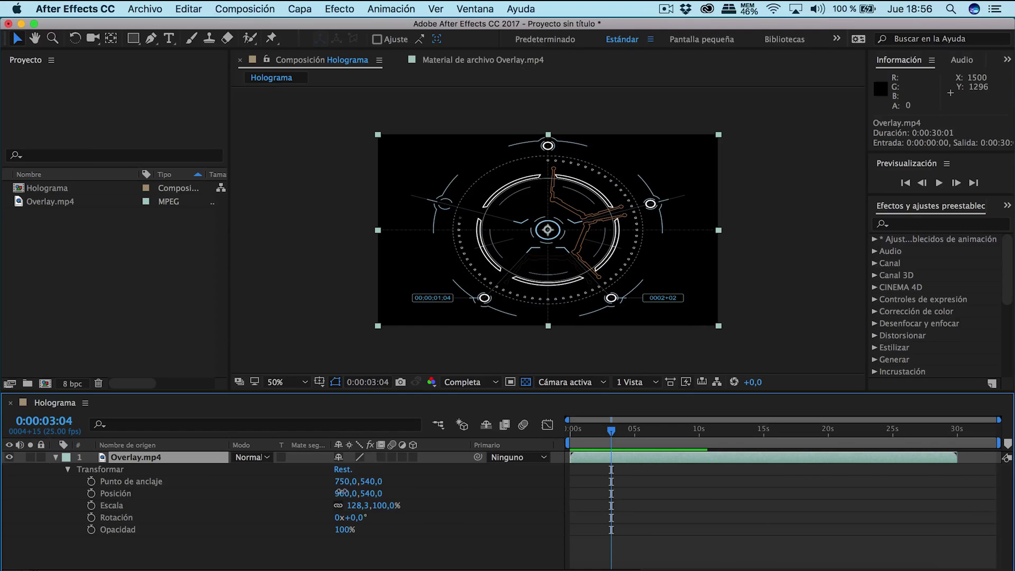
mouse_move(341, 493)
mouse_down()
mouse_move(266, 495)
mouse_move(341, 493)
mouse_up()
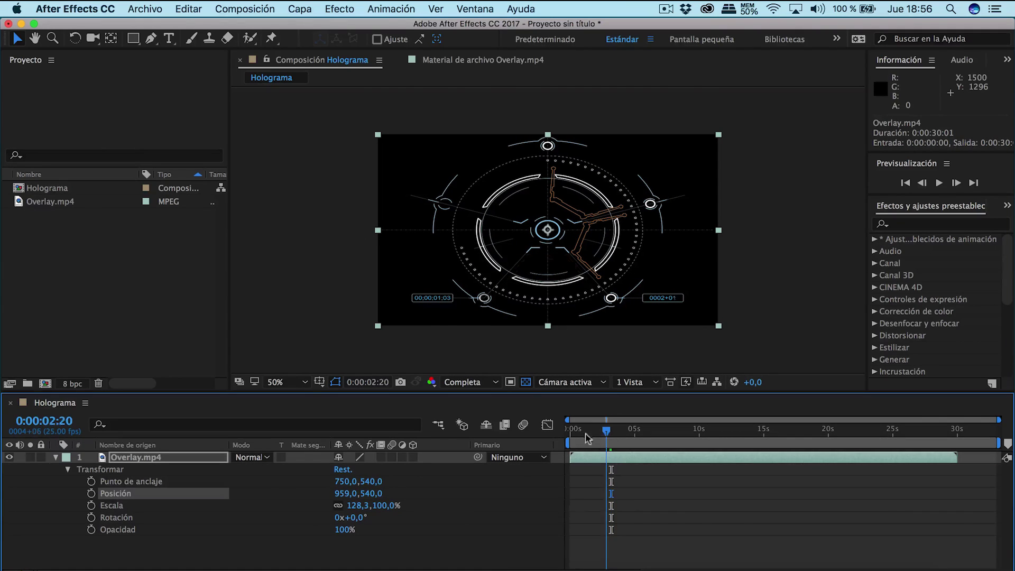
Step: Try and undo an anchor point change, then rotate the layer to about 163° on a hologram frame
drag(610, 435, 555, 444)
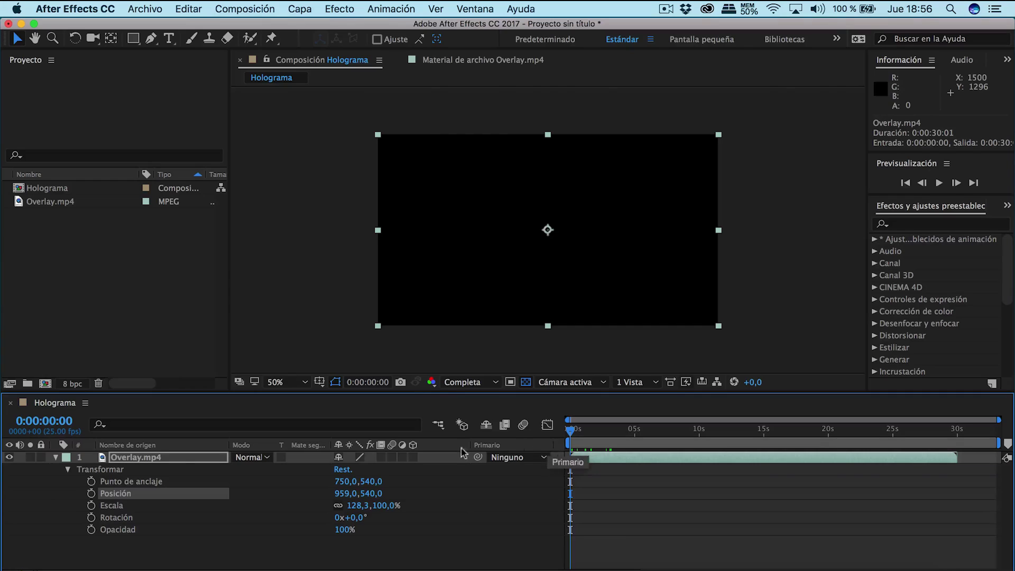
click(131, 482)
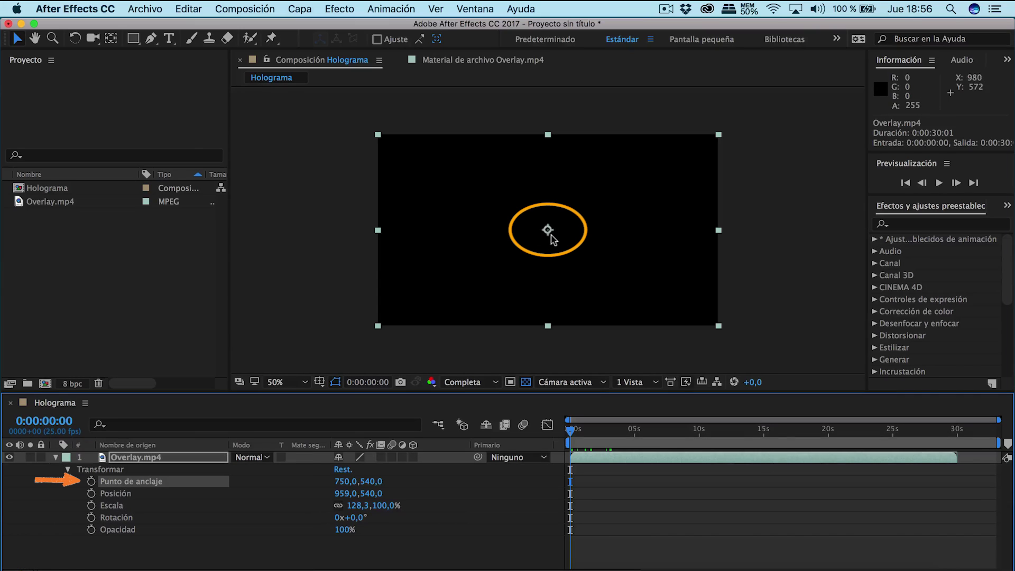
key(super+z)
drag(576, 423, 584, 426)
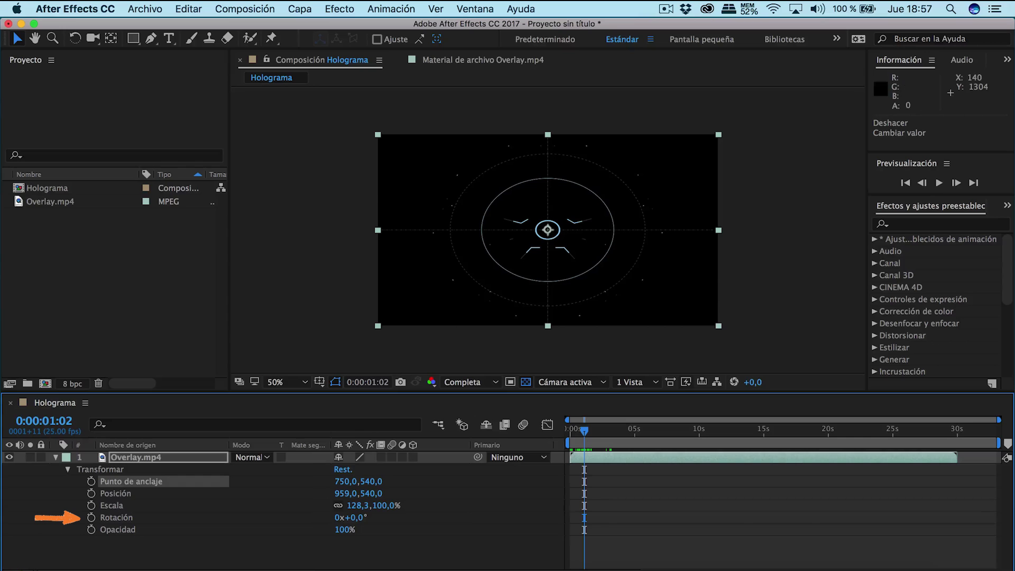
click(313, 518)
drag(359, 522, 488, 524)
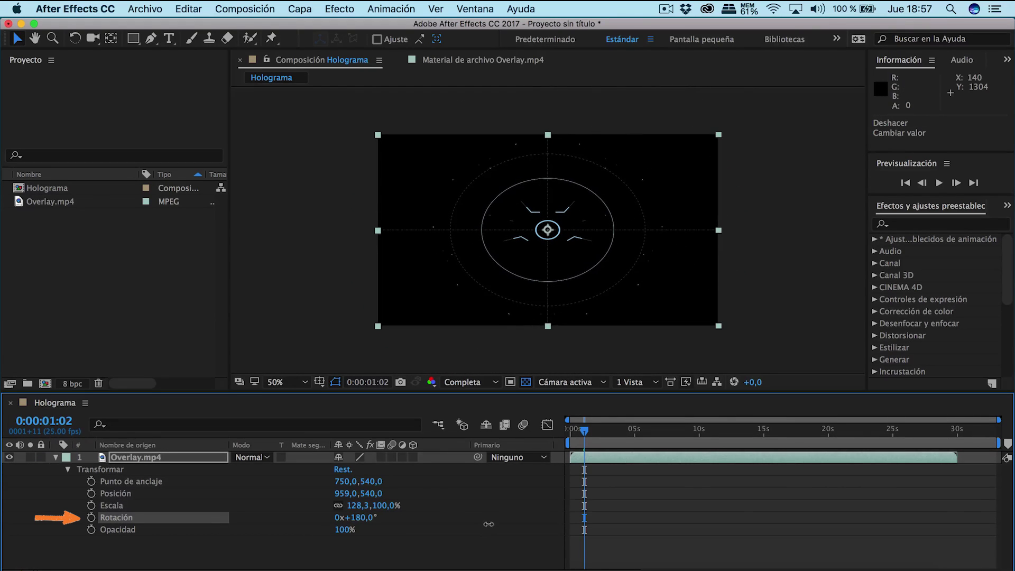
Step: Shift the anchor point left to 607 and back to 751, rotating the layer to two full turns
mouse_move(349, 481)
mouse_down()
mouse_move(226, 475)
mouse_move(0, 511)
mouse_up()
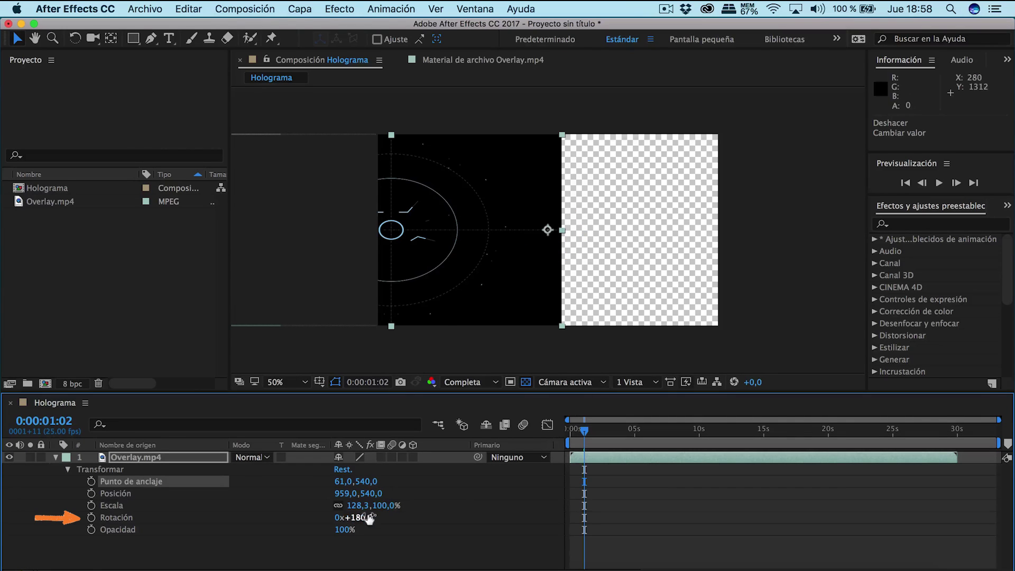
drag(363, 517, 686, 456)
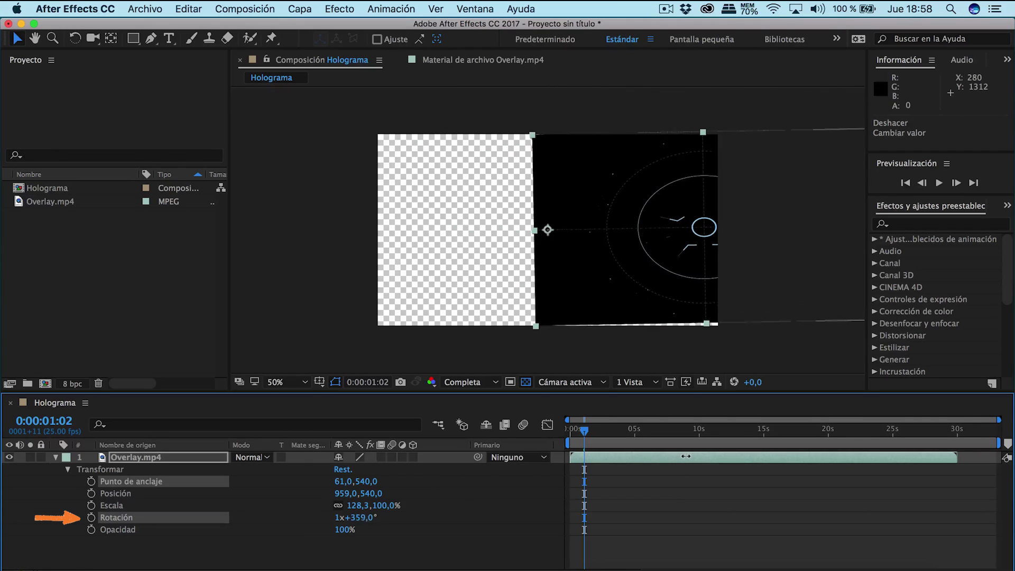
drag(344, 481, 795, 444)
click(228, 493)
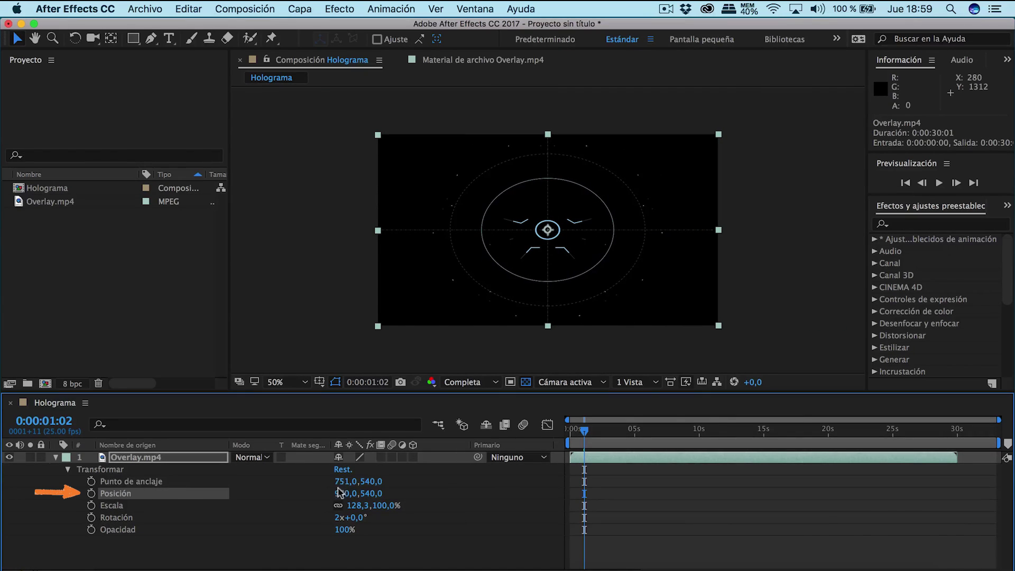
Step: Slide the layer's Posición horizontally, then try and undo an anchor point Y change
mouse_move(338, 493)
mouse_down()
mouse_move(666, 467)
mouse_move(301, 455)
mouse_up()
drag(370, 481, 765, 321)
key(super+z)
Step: At 0:00:05:04, enlarge the scale, unlink it and stretch to 130,3,101,6%
drag(590, 434, 637, 432)
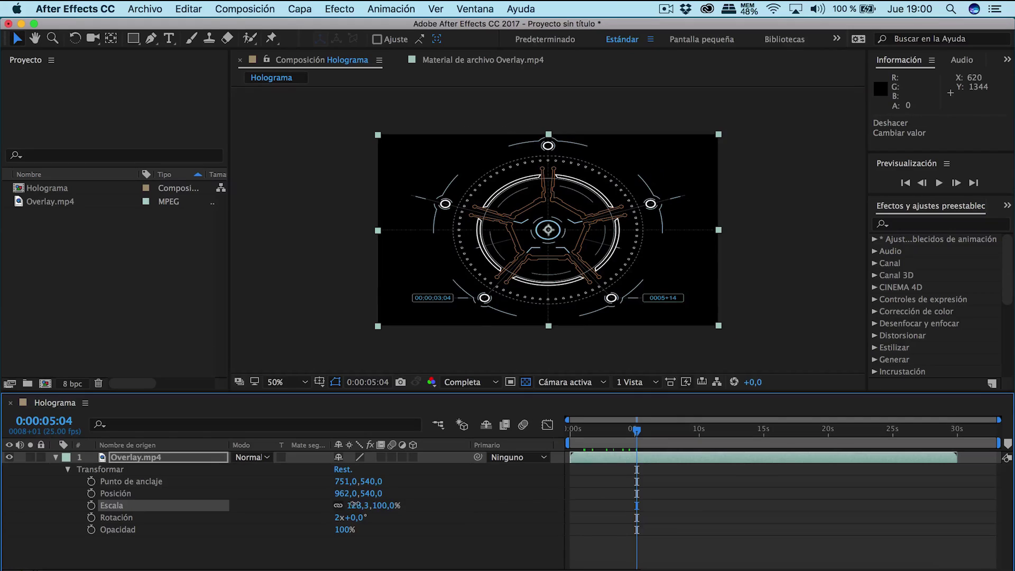
mouse_move(442, 418)
mouse_down()
mouse_move(275, 504)
mouse_move(300, 504)
mouse_up()
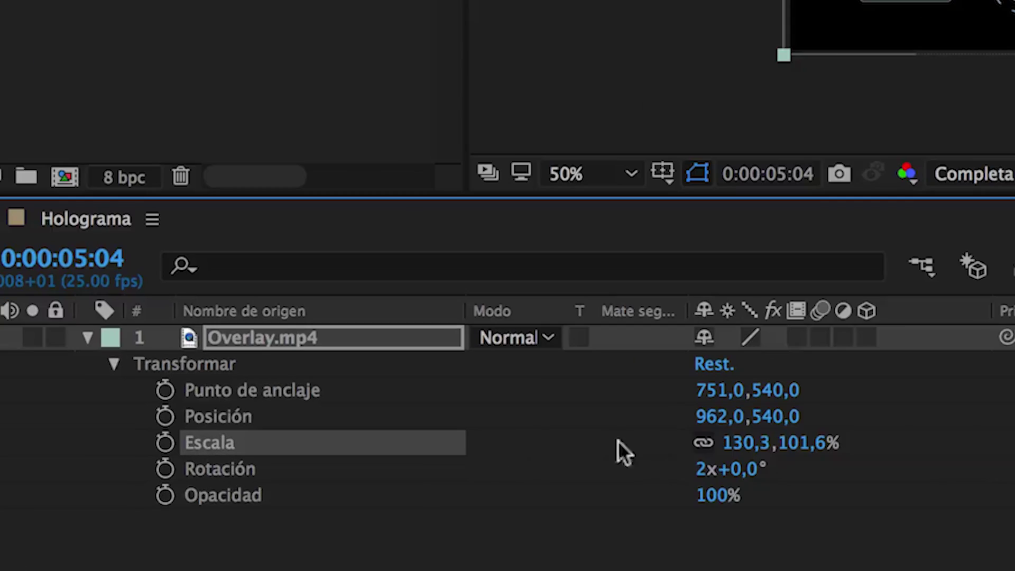
click(706, 446)
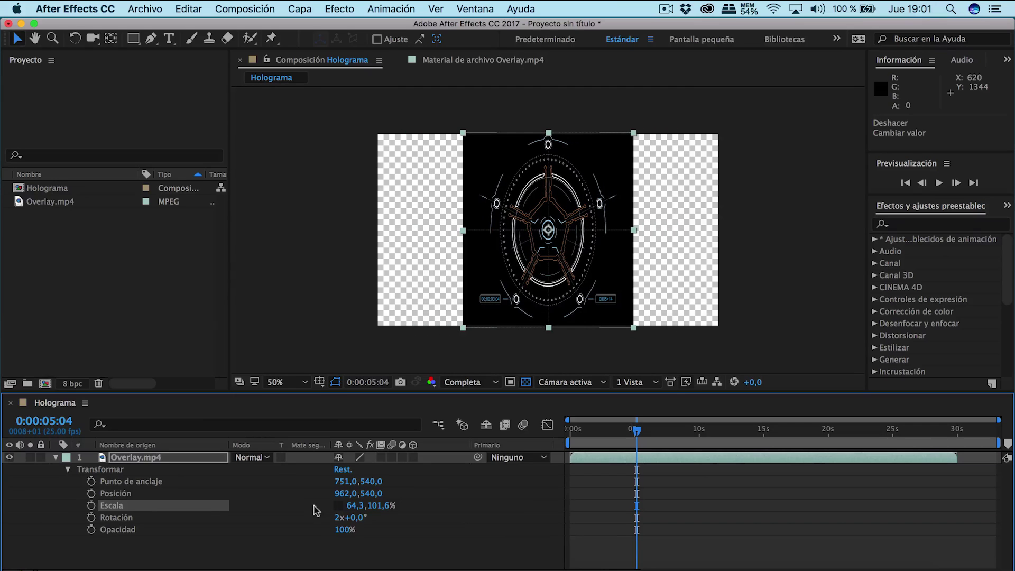
mouse_move(313, 510)
mouse_down()
mouse_move(395, 505)
mouse_move(316, 504)
mouse_move(321, 529)
mouse_up()
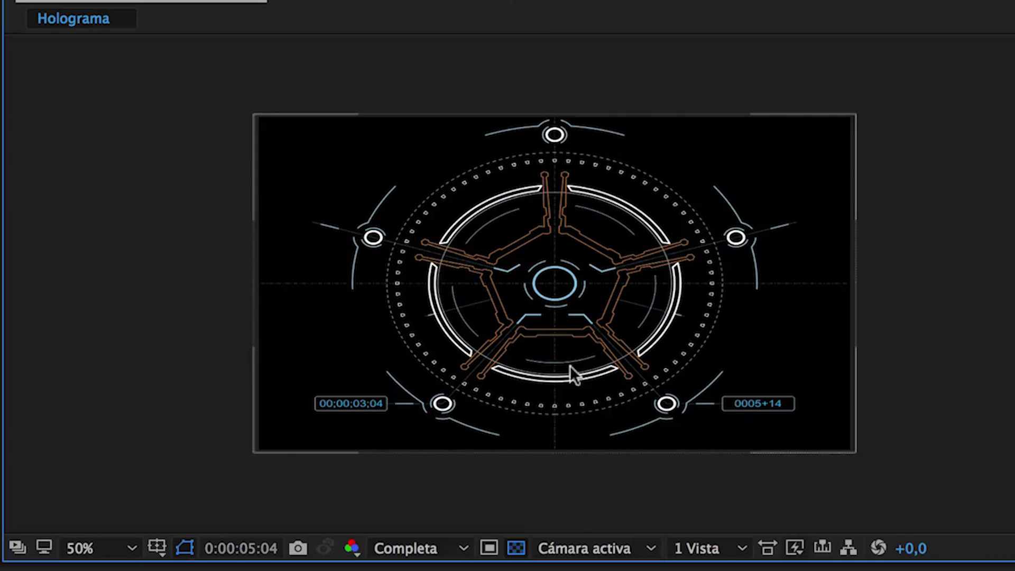
Step: Drag the hologram around the viewer and shrink it to 110,5,81,6% scale
click(550, 253)
drag(795, 259, 602, 374)
mouse_move(482, 324)
mouse_down()
mouse_move(880, 264)
mouse_move(675, 202)
mouse_up()
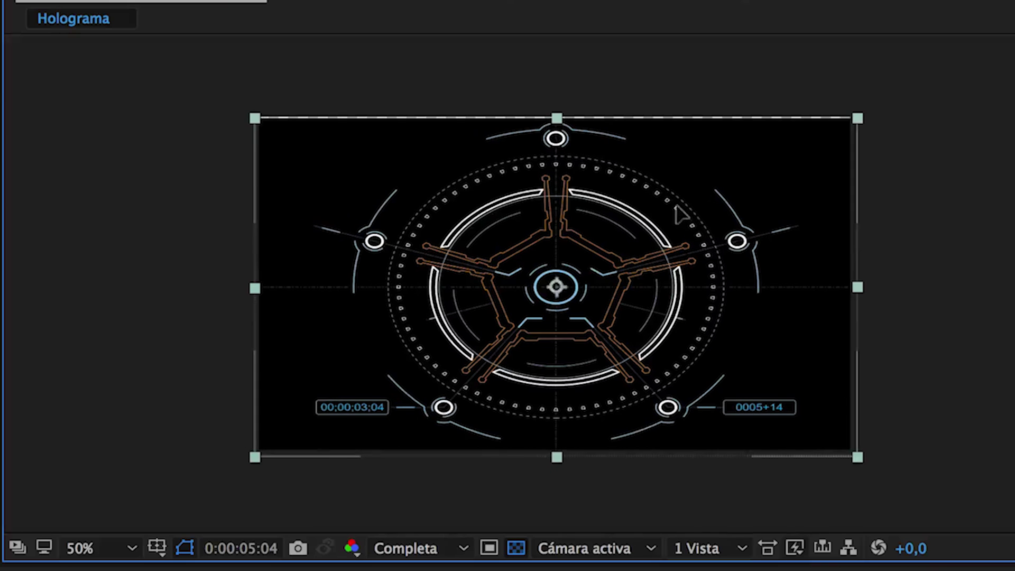
mouse_move(853, 114)
mouse_down()
mouse_move(651, 240)
mouse_move(707, 197)
mouse_move(807, 146)
mouse_up()
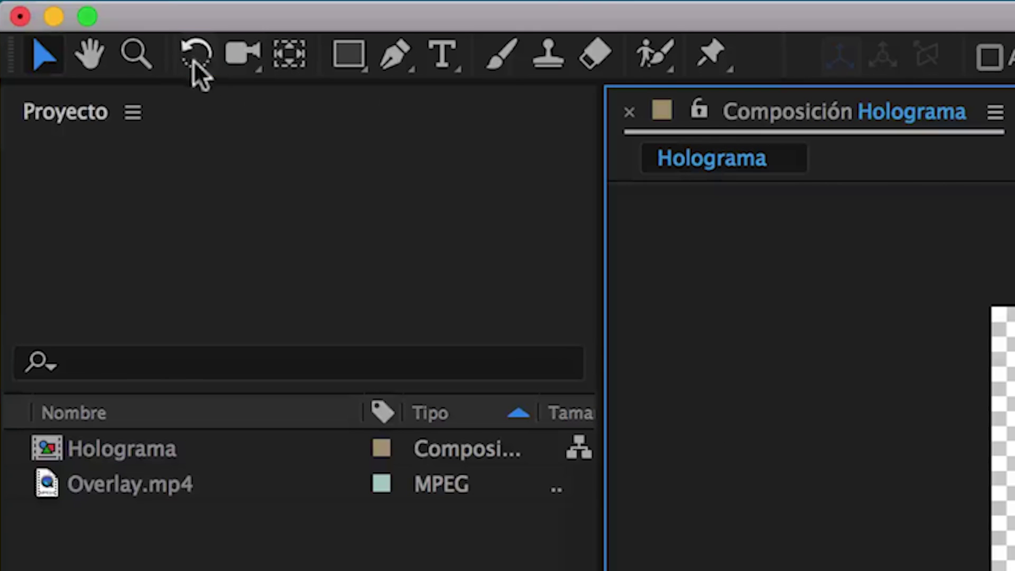
Step: Rotate the hologram freely with the Rotation tool, then reset Rotación to 0x+0,0°
click(191, 63)
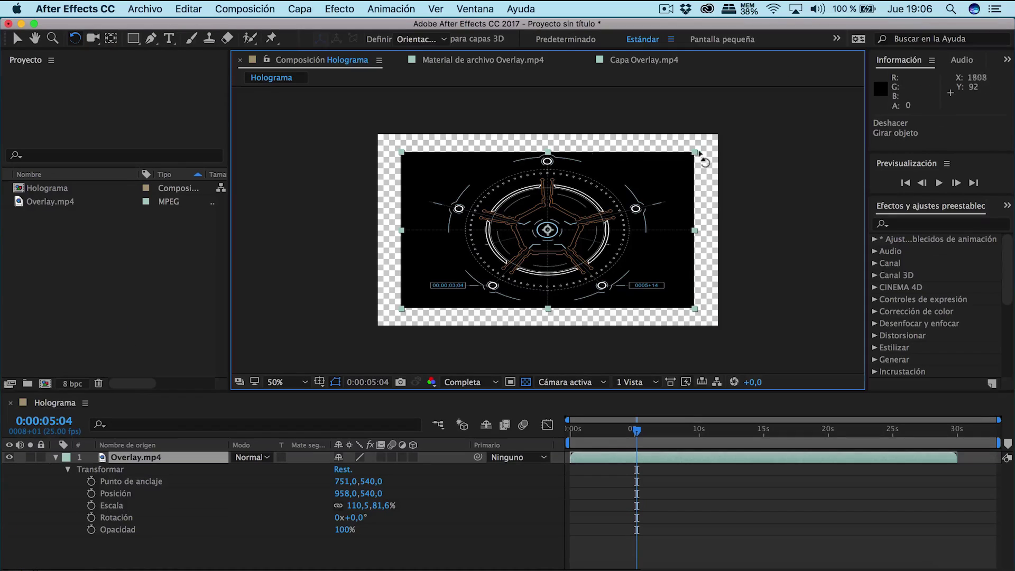
mouse_move(701, 158)
mouse_down()
mouse_move(583, 101)
mouse_move(455, 264)
mouse_up()
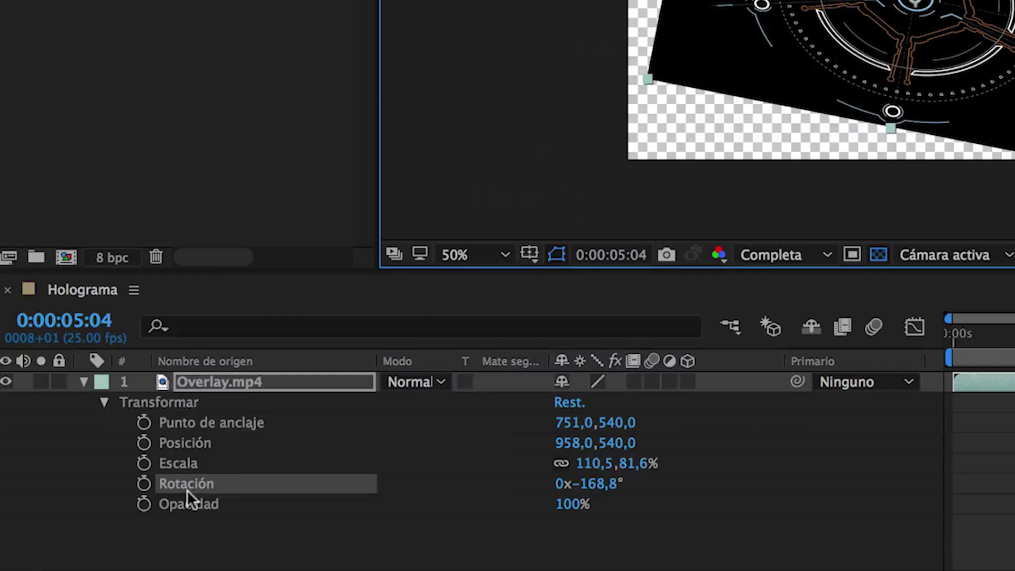
right_click(116, 519)
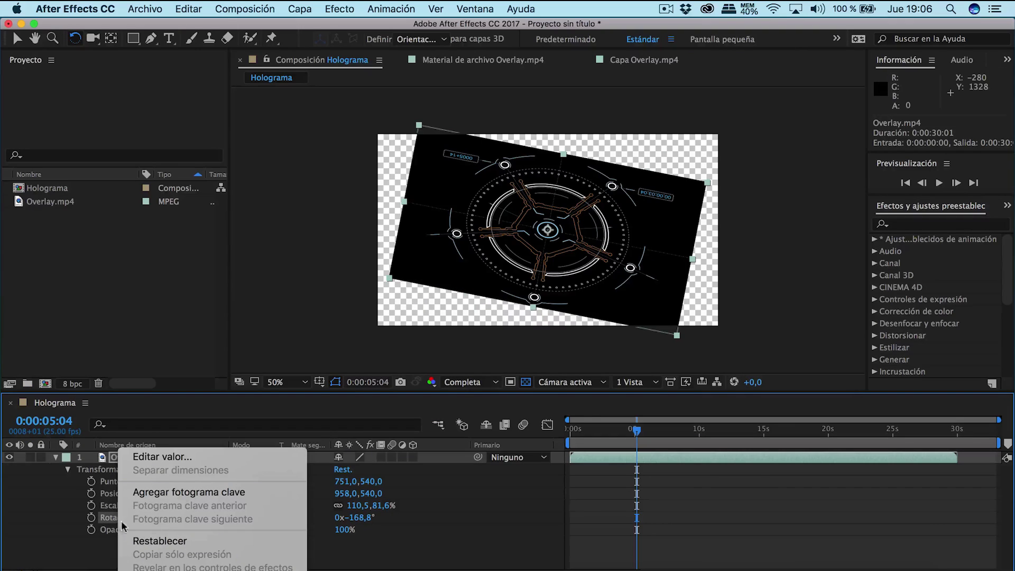
click(162, 542)
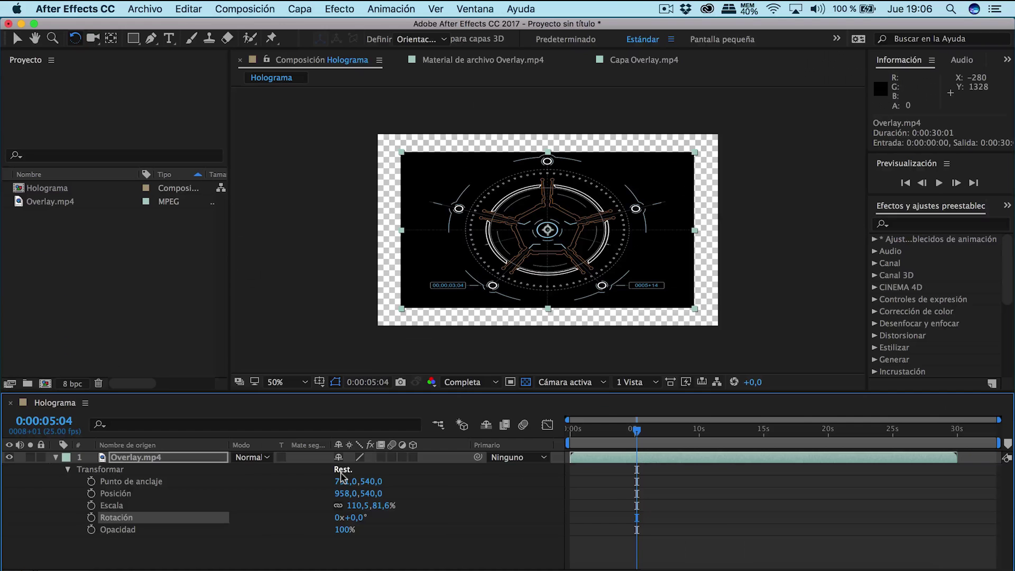
Step: Reset Transformar so position returns to 960,0,540,0 and scale to 128,3,100,0%
click(342, 471)
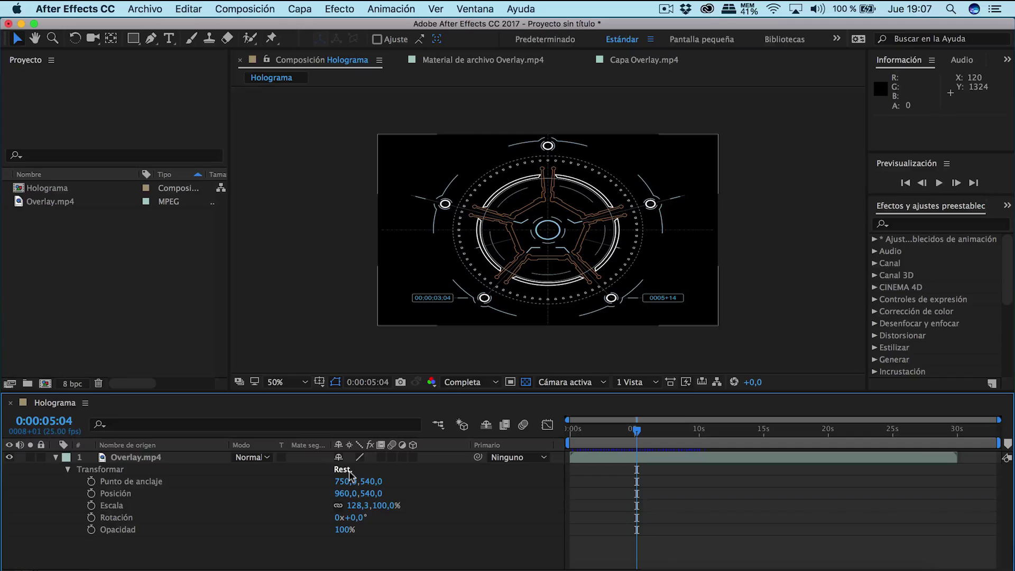